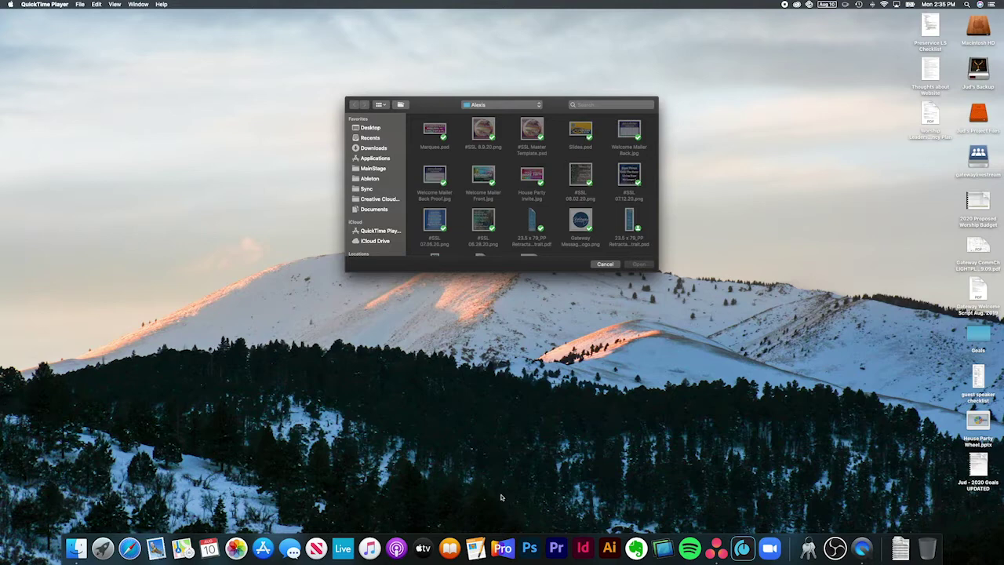
- Switch to a Finder window, move it beside the open file dialog, and browse to the Gateway Live Stream network computer
{"action": "left_click", "coordinate": [81, 547]}
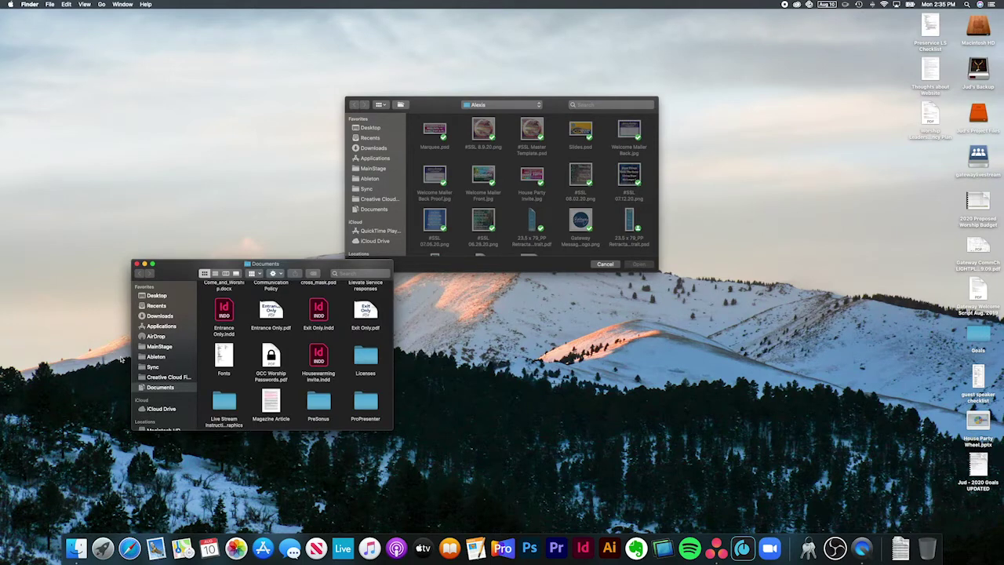
{"action": "left_click_drag", "start_coordinate": [177, 271], "coordinate": [373, 230]}
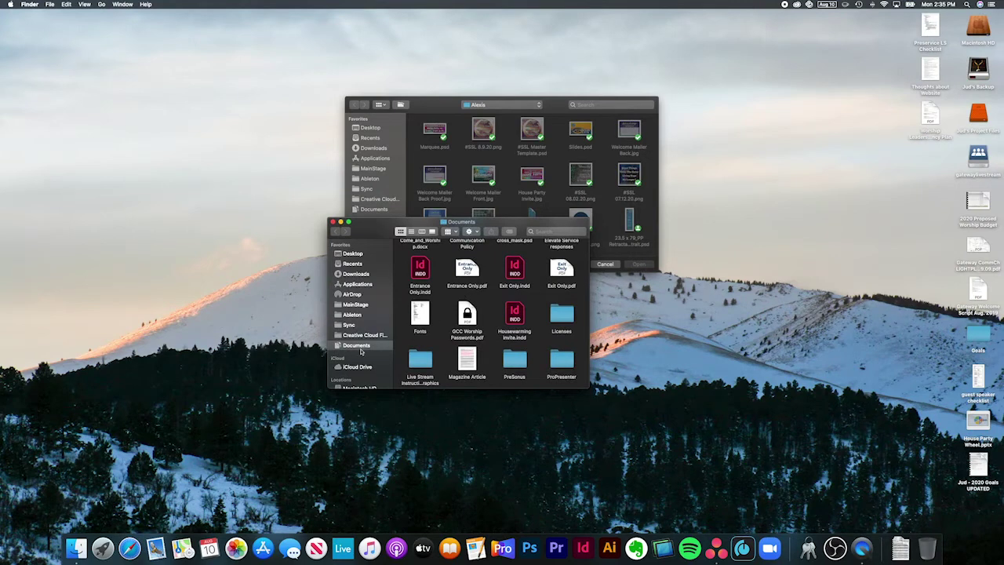
{"action": "scroll", "coordinate": [357, 353], "scroll_direction": "down", "scroll_amount": 5}
{"action": "scroll", "coordinate": [360, 351], "scroll_direction": "down", "scroll_amount": 3}
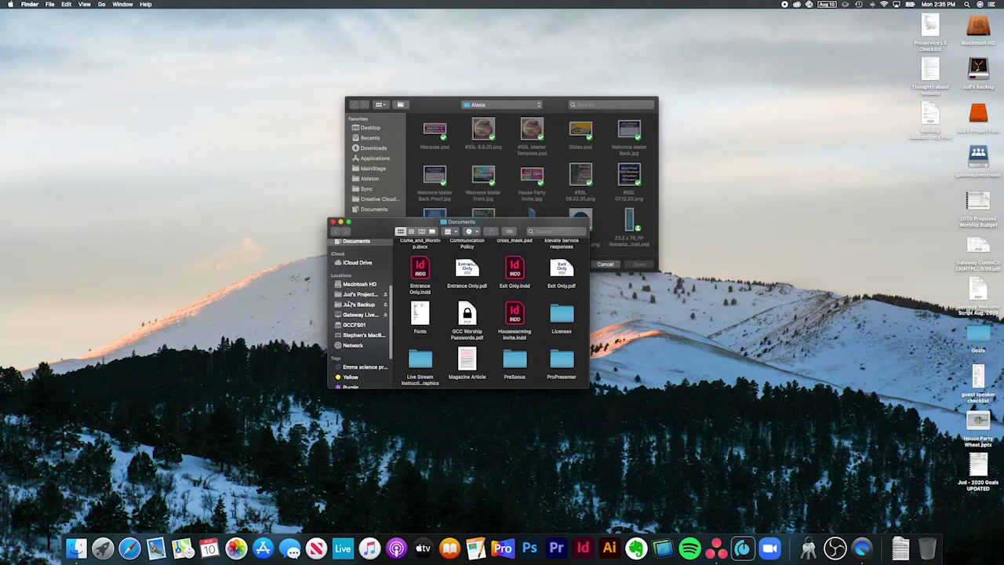
{"action": "left_click", "coordinate": [350, 318]}
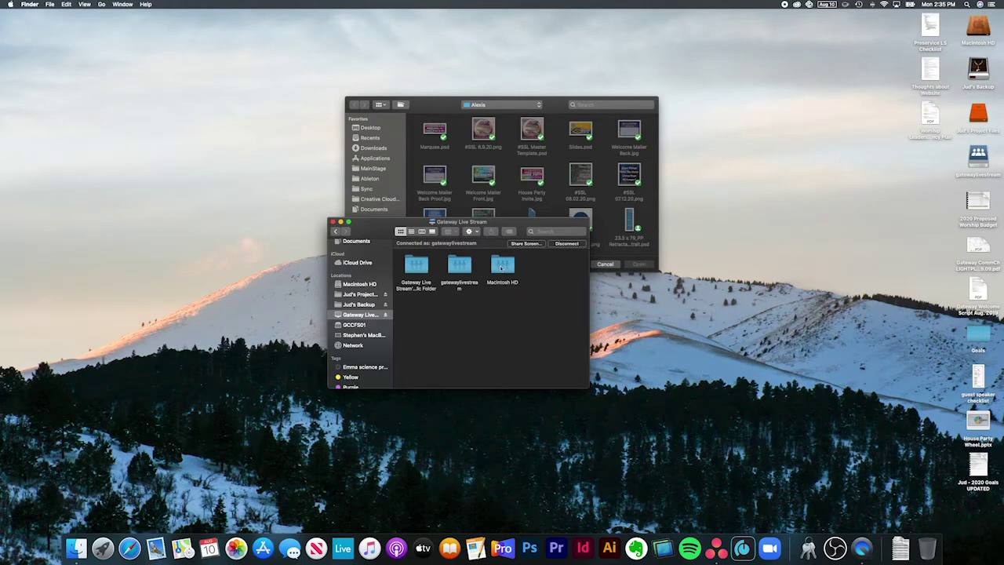
- Disconnect from the Gateway Live Stream server and reconnect as a registered user with the saved account name and password
{"action": "left_click", "coordinate": [554, 245]}
{"action": "left_click", "coordinate": [565, 243]}
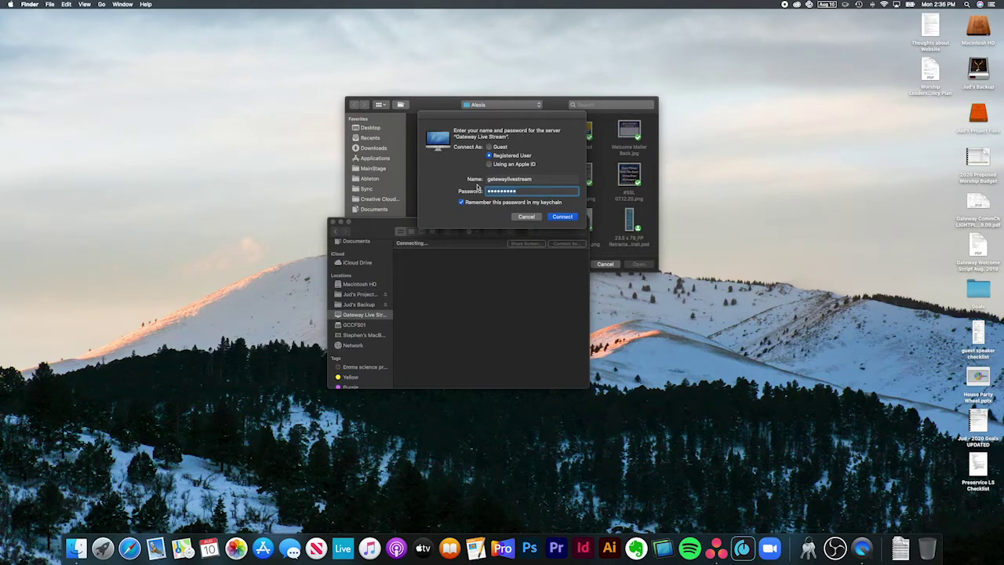
{"action": "left_click", "coordinate": [487, 179]}
{"action": "double_click", "coordinate": [487, 179]}
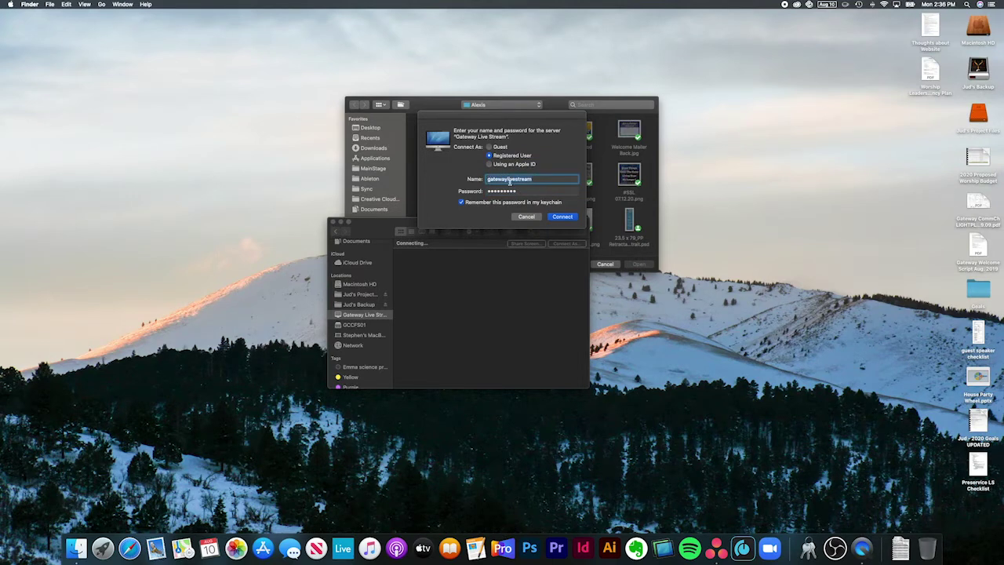
{"action": "left_click", "coordinate": [521, 190]}
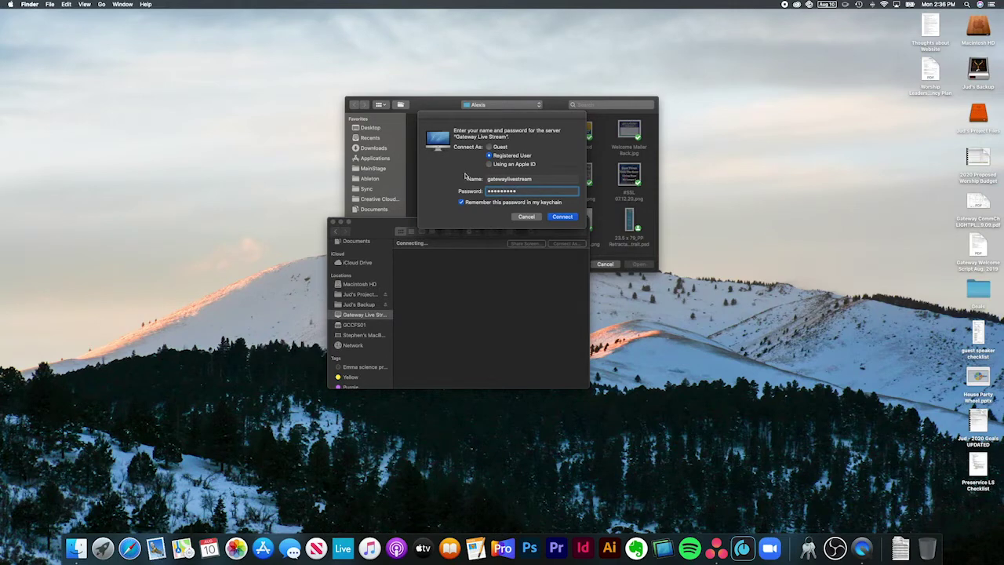
{"action": "double_click", "coordinate": [495, 178]}
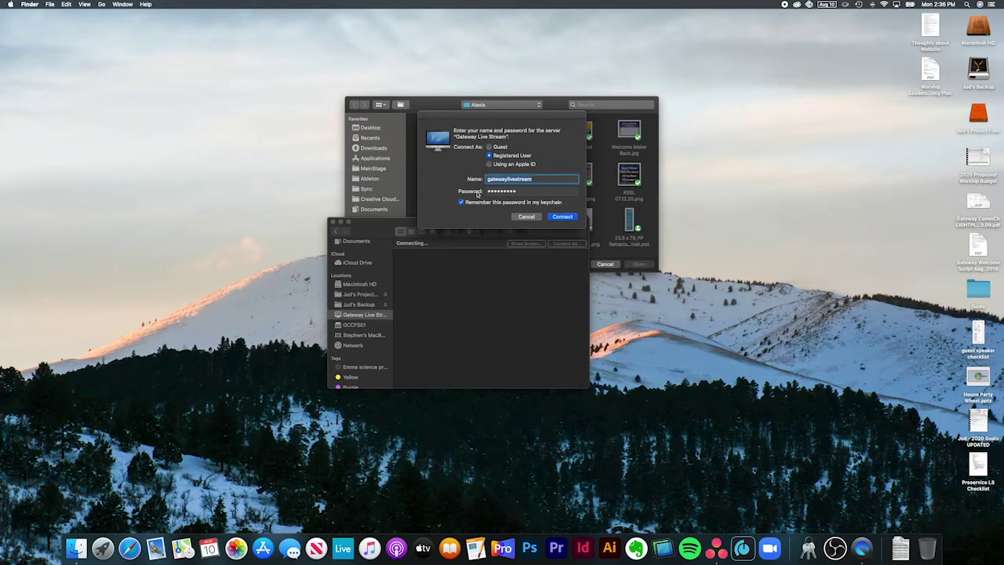
{"action": "left_click", "coordinate": [497, 190]}
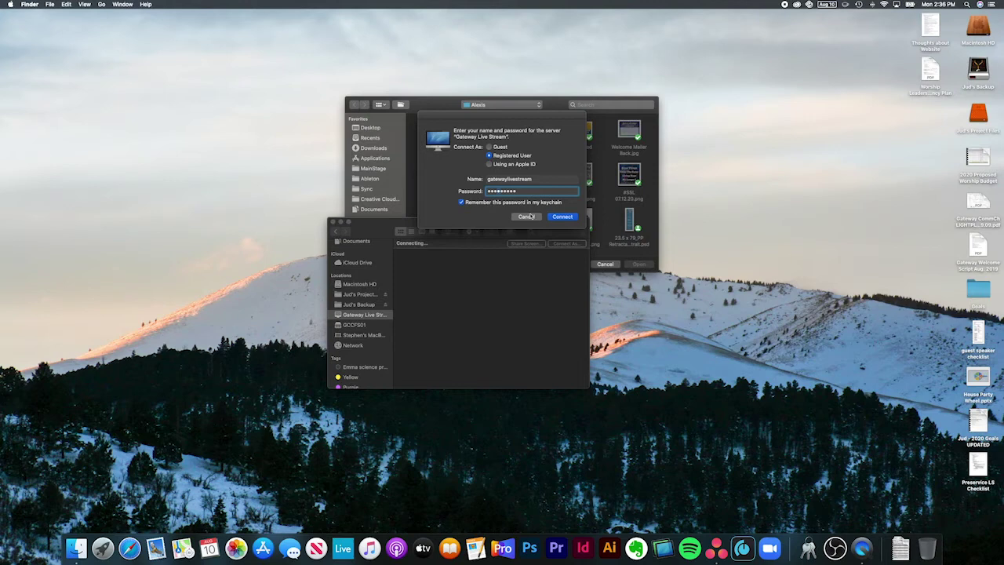
{"action": "left_click", "coordinate": [560, 217]}
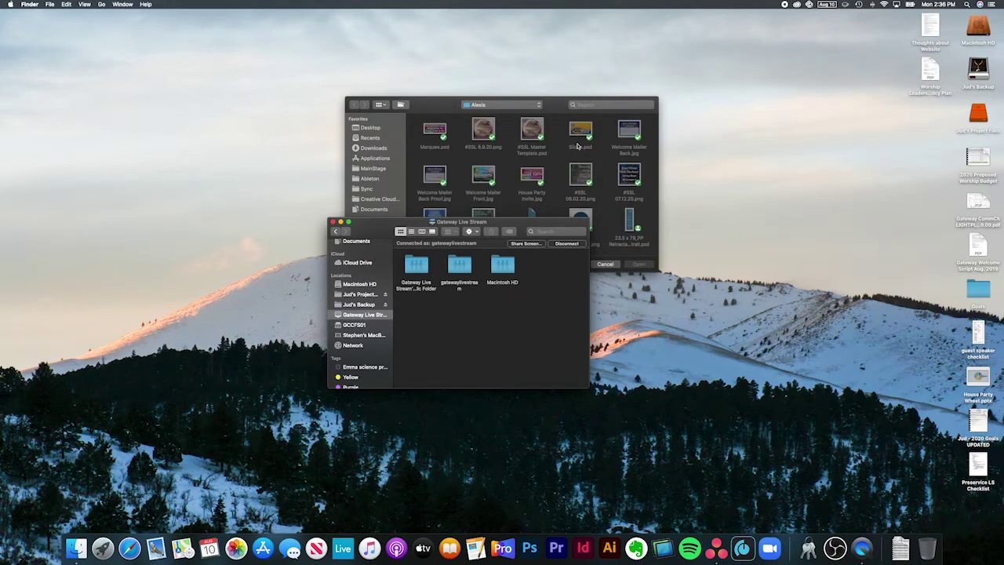
- Open the Movies folder inside the server's gatewaylivestream folder
{"action": "left_click", "coordinate": [444, 287]}
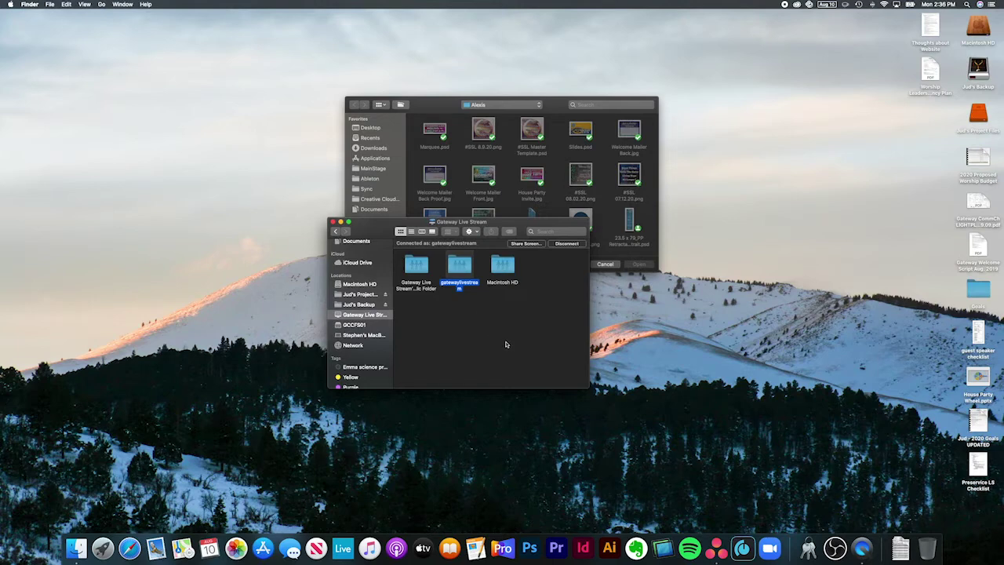
{"action": "key", "text": "super+Down"}
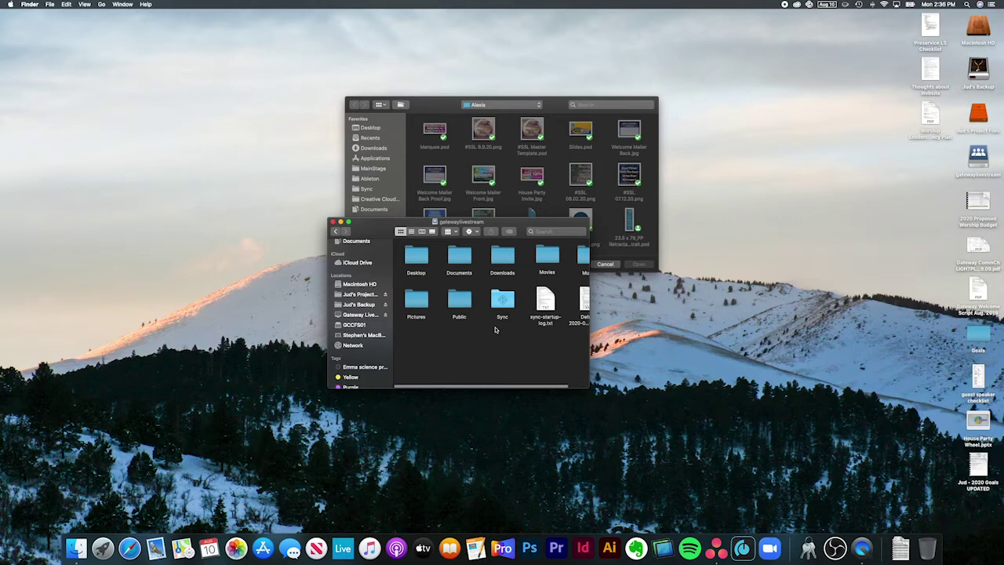
{"action": "double_click", "coordinate": [548, 255]}
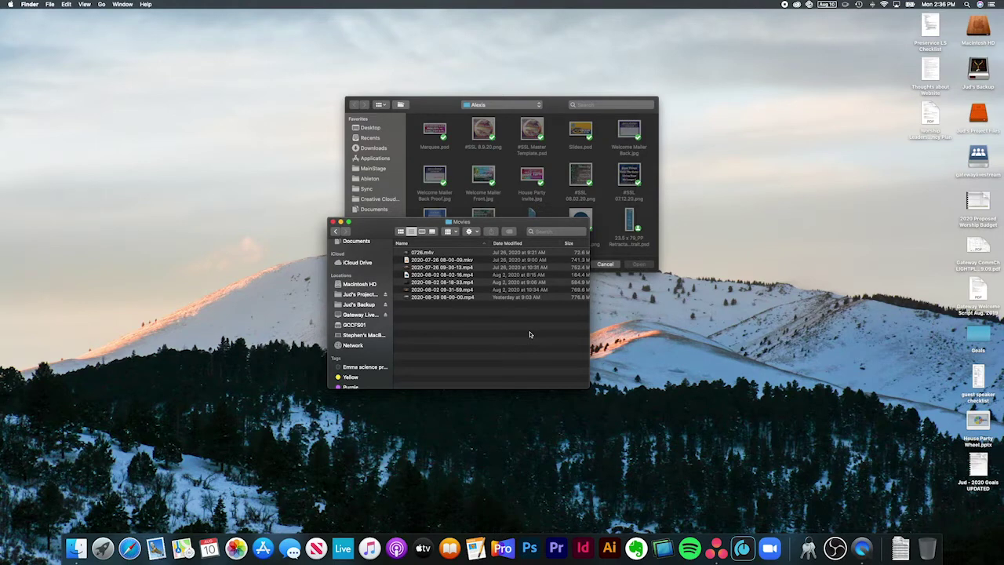
{"action": "left_click", "coordinate": [491, 298]}
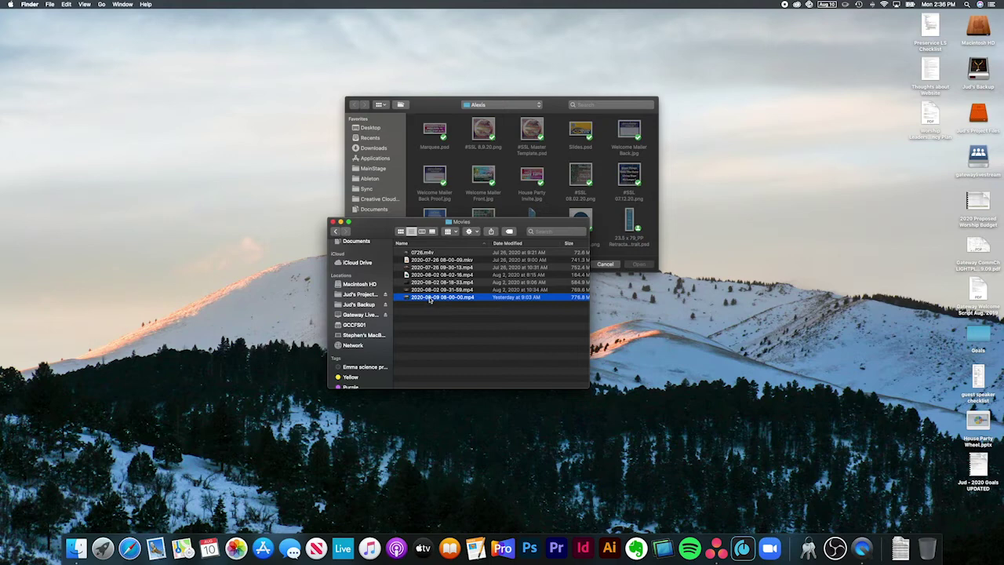
{"action": "left_click_drag", "start_coordinate": [430, 300], "coordinate": [893, 239]}
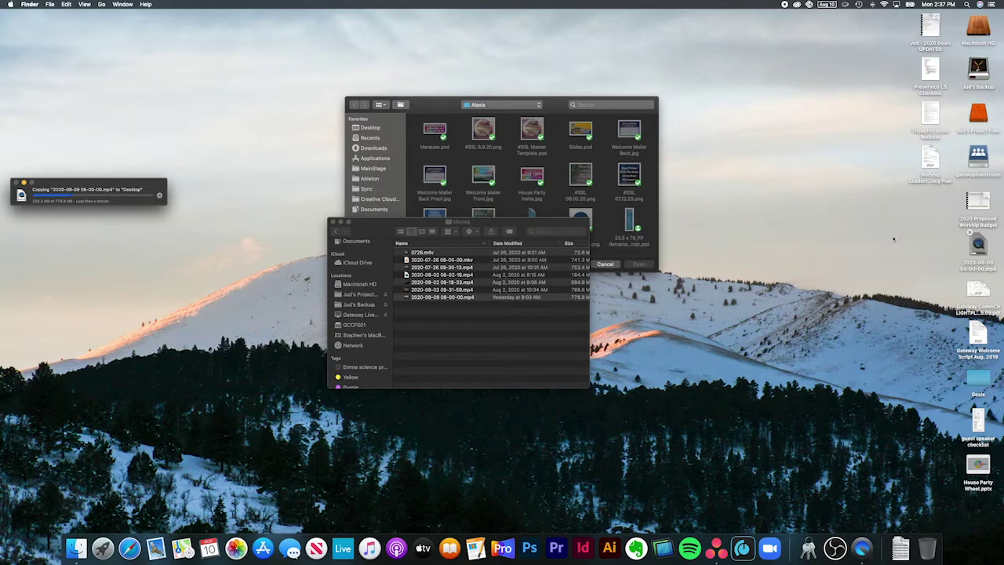
{"action": "left_click", "coordinate": [331, 222]}
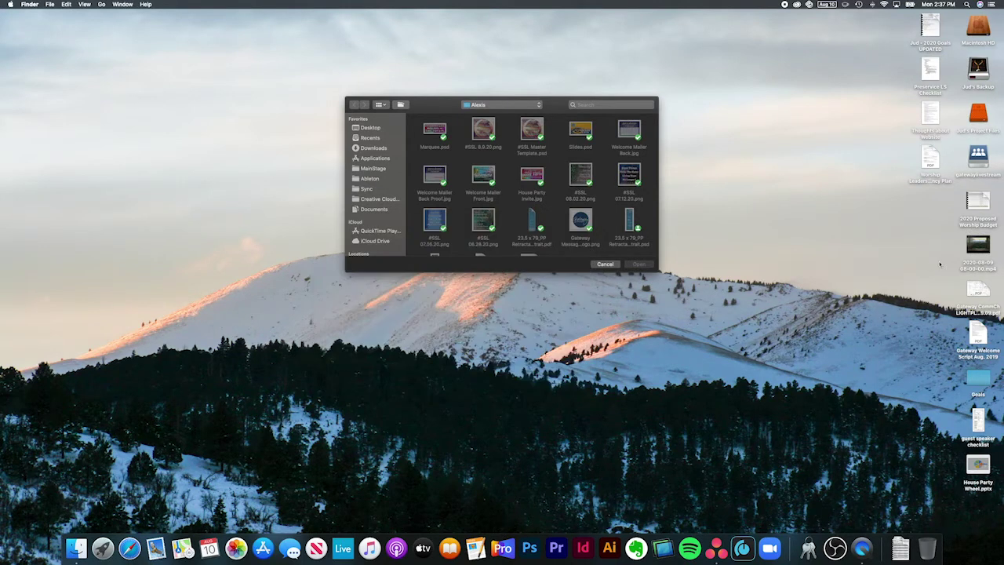
- Open the copied recording from the desktop in QuickTime Player and enlarge the player window
{"action": "mouse_move", "coordinate": [966, 251]}
{"action": "double_click", "coordinate": [966, 250]}
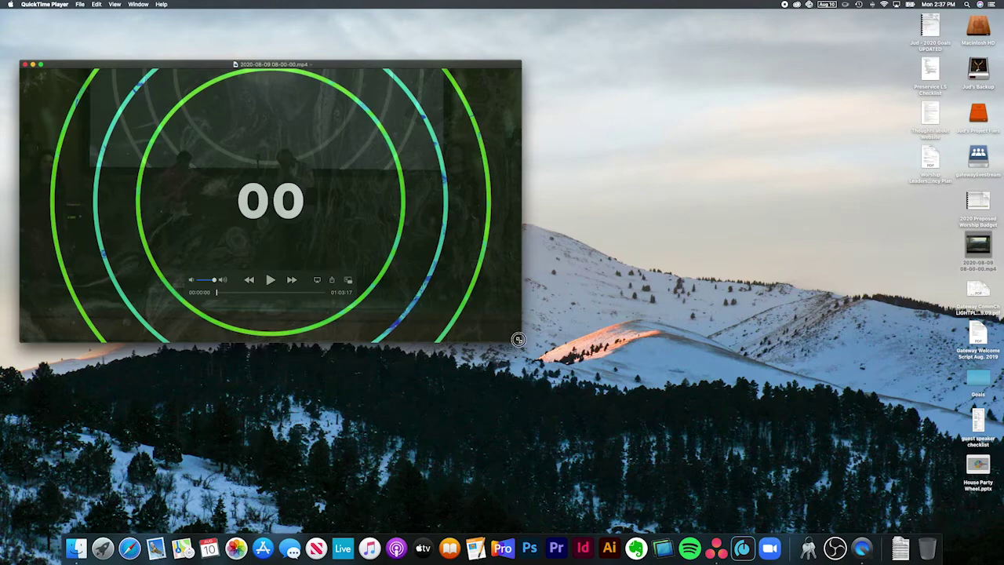
{"action": "left_click_drag", "start_coordinate": [517, 338], "coordinate": [789, 503]}
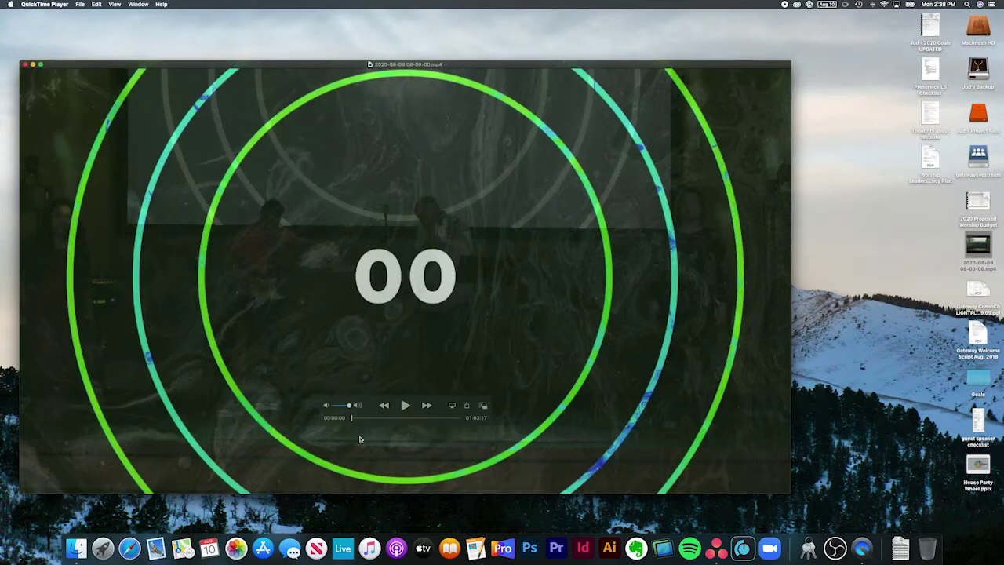
- Start trimming the recording and set the start of the kept range at the "romans 15:4" title before the sermon
{"action": "left_click", "coordinate": [96, 4]}
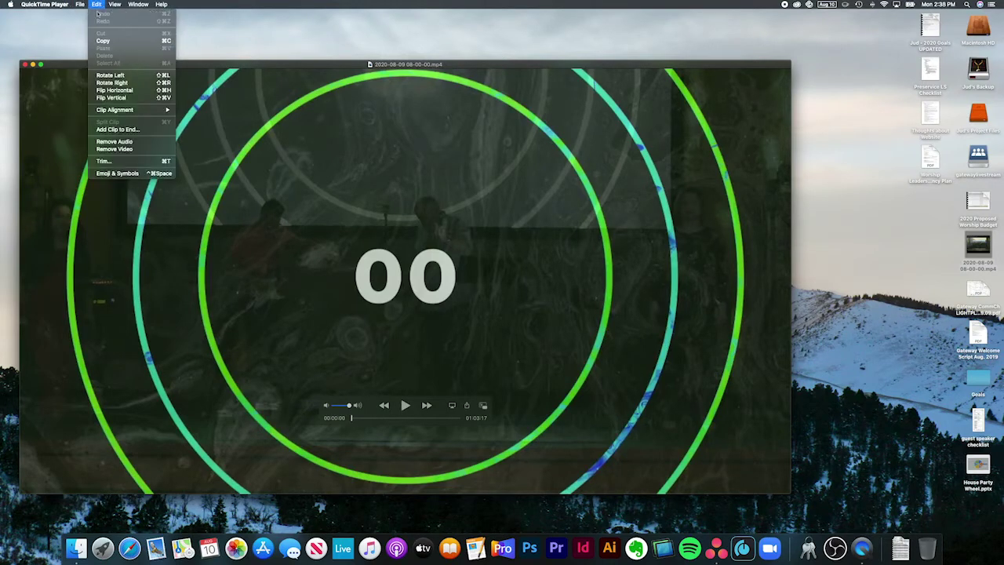
{"action": "left_click", "coordinate": [110, 160]}
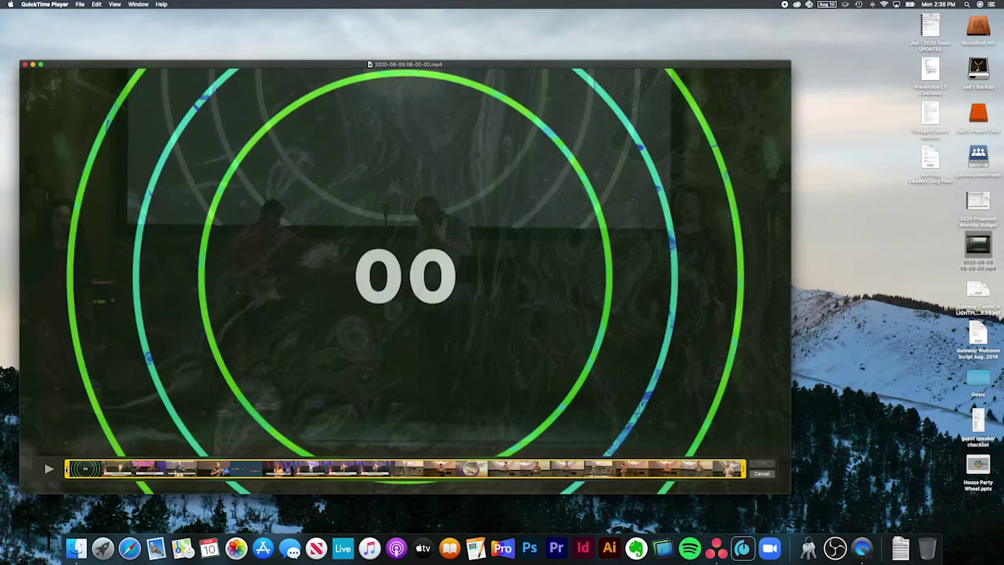
{"action": "left_click_drag", "start_coordinate": [68, 469], "coordinate": [818, 468]}
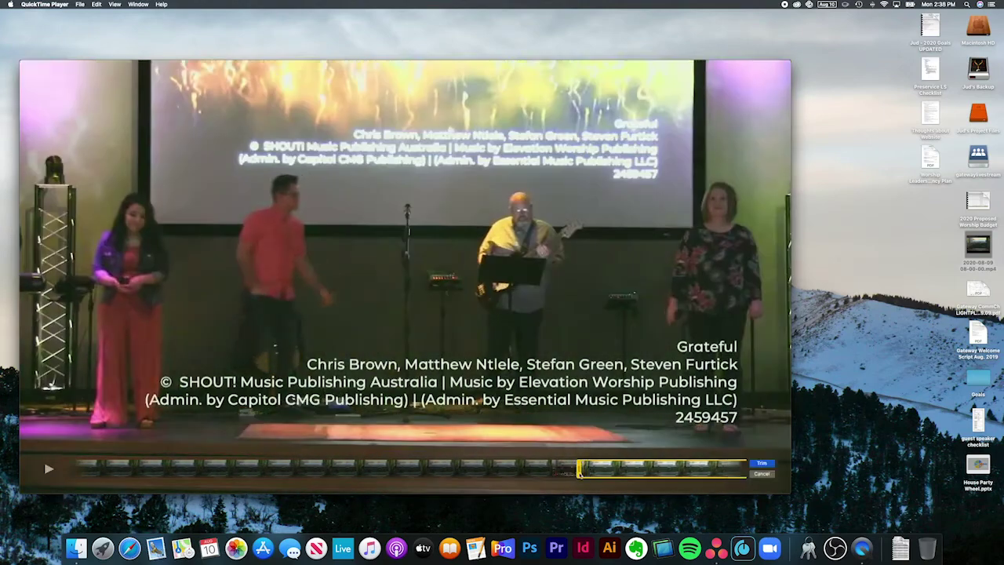
{"action": "left_click_drag", "start_coordinate": [68, 469], "coordinate": [391, 468]}
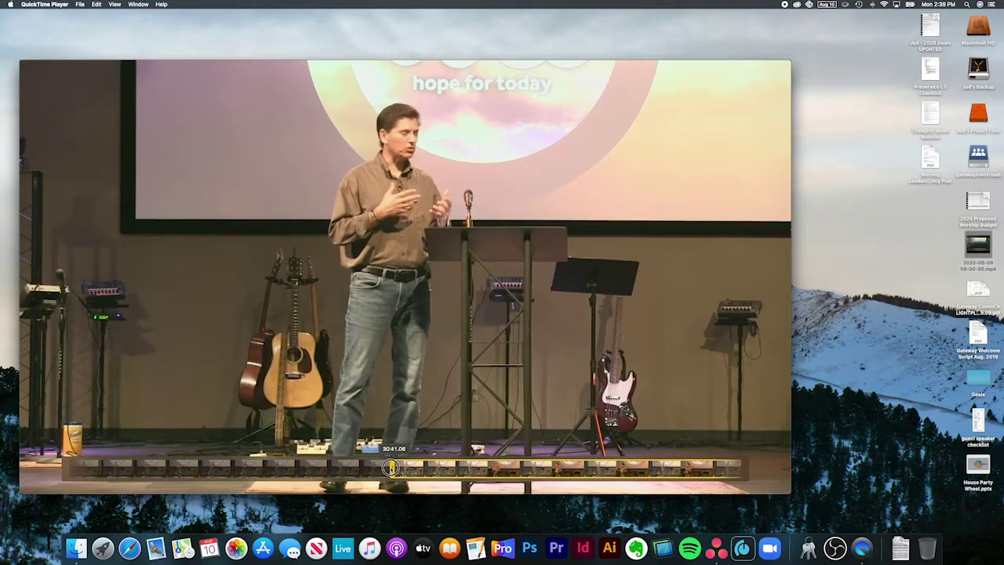
{"action": "left_click_drag", "start_coordinate": [390, 468], "coordinate": [390, 467]}
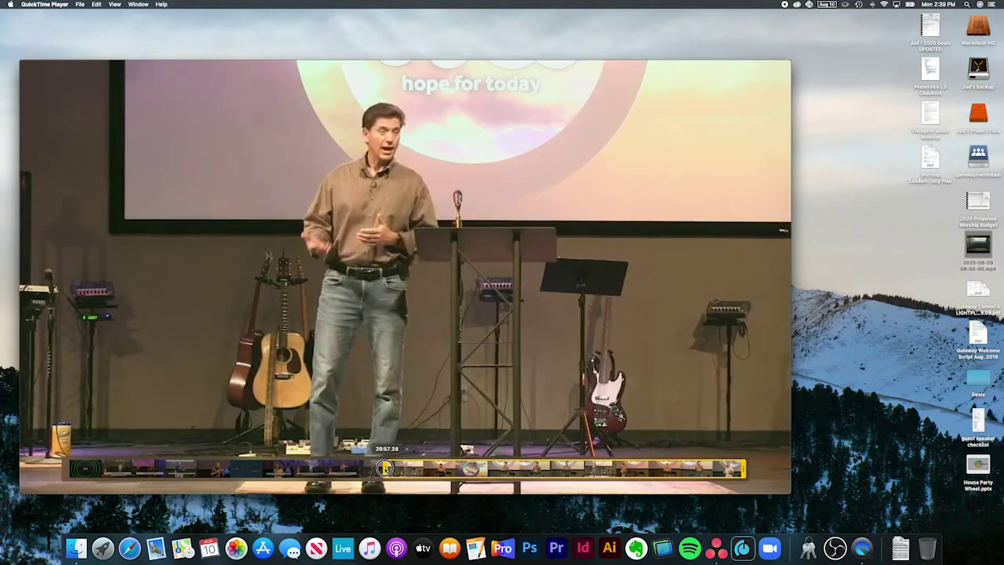
{"action": "left_click_drag", "start_coordinate": [392, 467], "coordinate": [315, 469]}
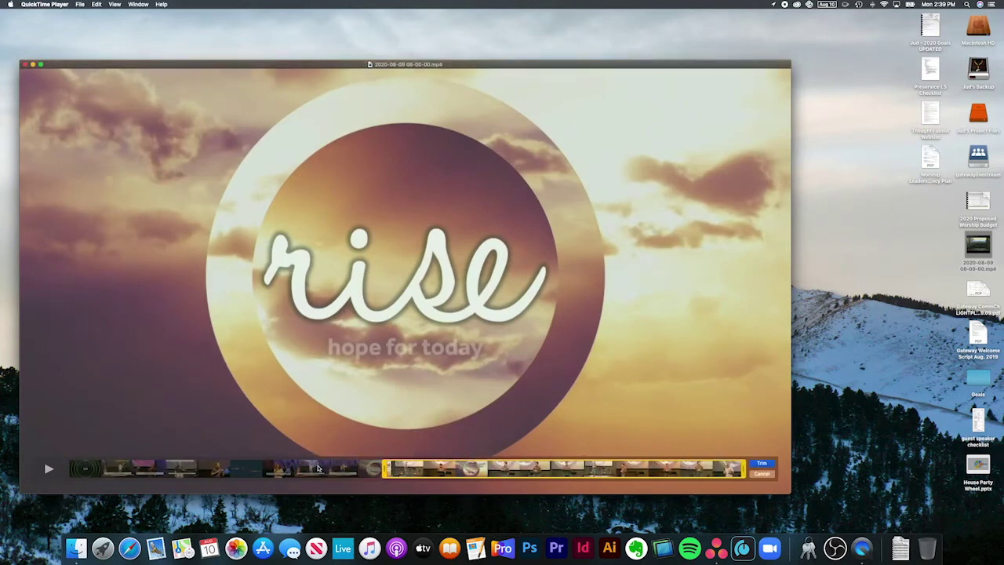
{"action": "key", "text": "Return"}
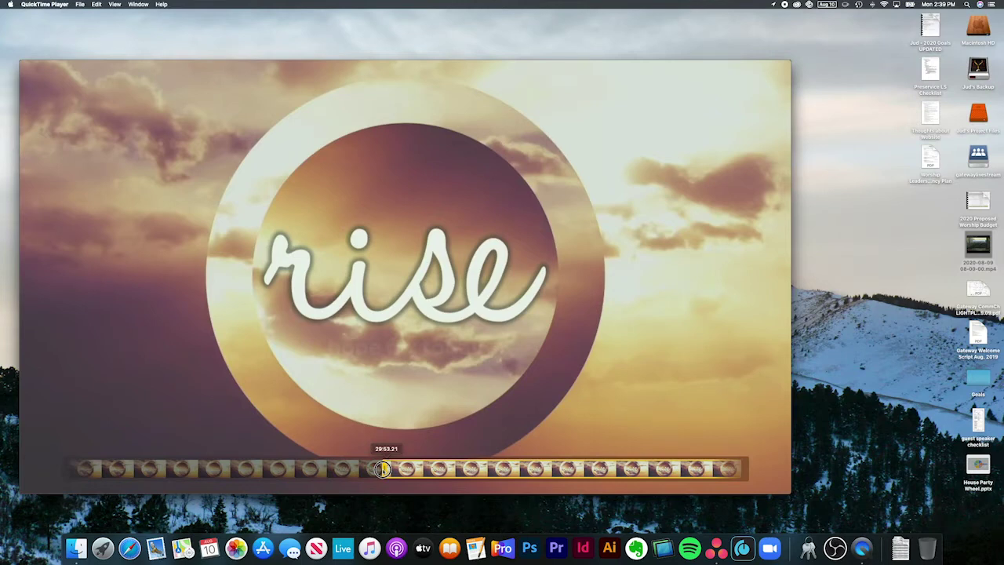
{"action": "key", "text": "super+z"}
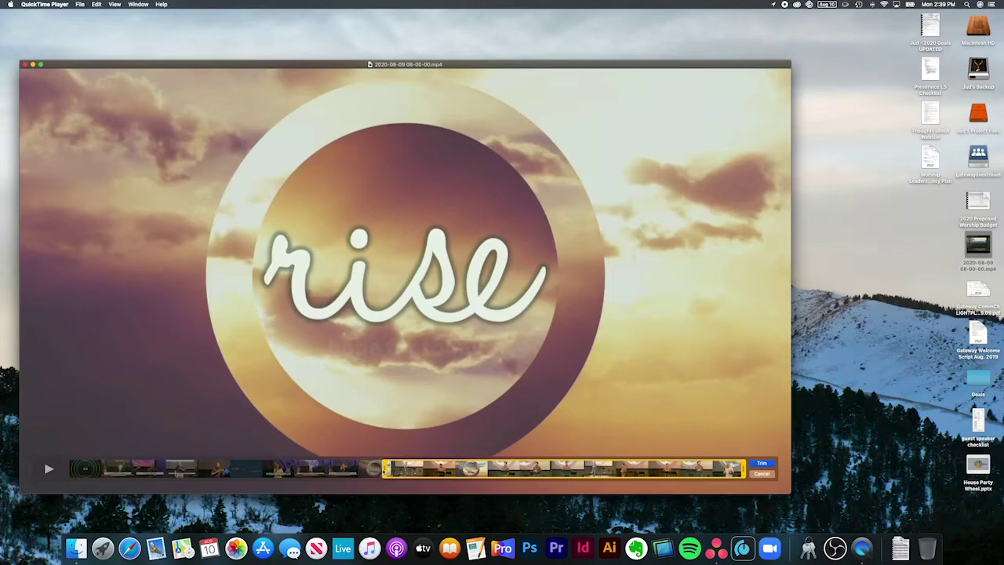
{"action": "mouse_move", "coordinate": [385, 468]}
{"action": "left_mouse_down"}
{"action": "mouse_move", "coordinate": [168, 468]}
{"action": "mouse_move", "coordinate": [391, 467]}
{"action": "left_mouse_up"}
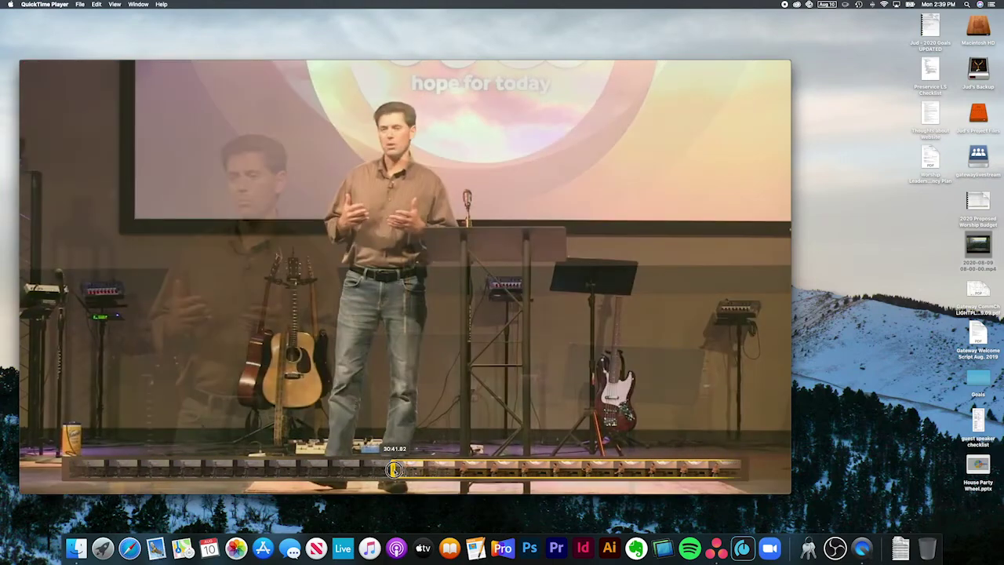
{"action": "left_click_drag", "start_coordinate": [366, 468], "coordinate": [171, 469]}
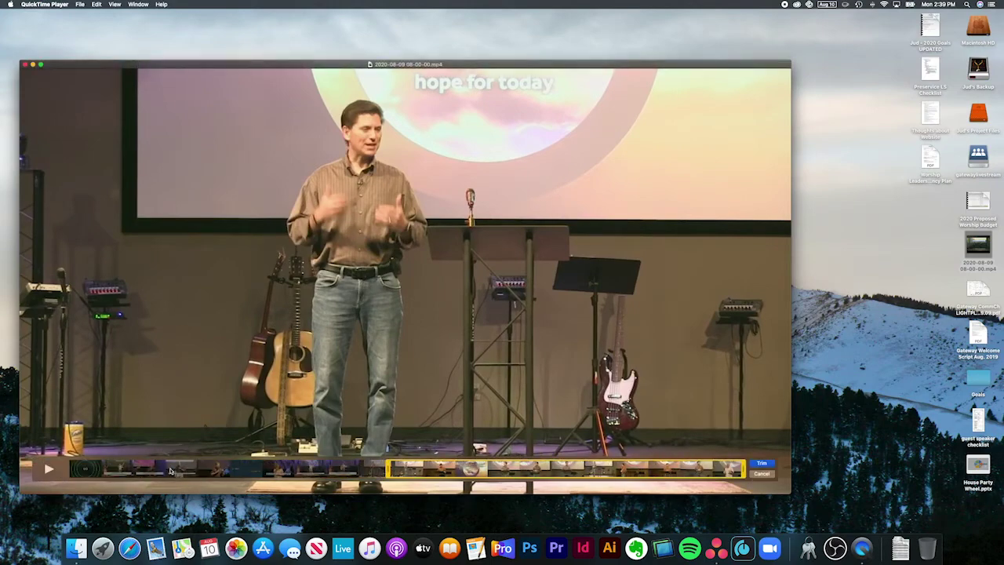
{"action": "mouse_move", "coordinate": [386, 468]}
{"action": "left_mouse_down"}
{"action": "mouse_move", "coordinate": [377, 468]}
{"action": "mouse_move", "coordinate": [400, 470]}
{"action": "left_mouse_up"}
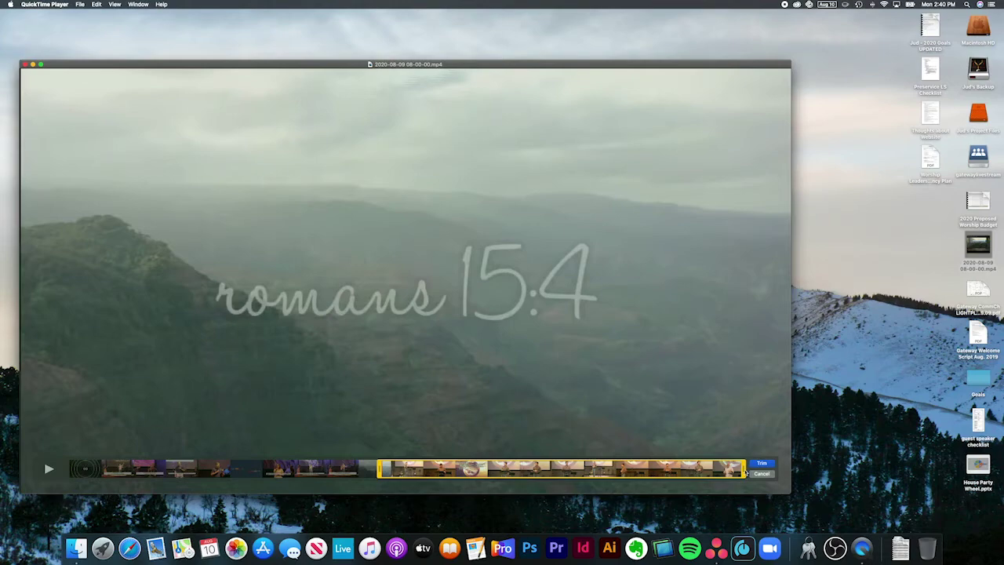
- Set the end of the kept range at about 58:48, where the speaker looks down at the lectern, and apply the trim
{"action": "left_click_drag", "start_coordinate": [743, 469], "coordinate": [687, 469]}
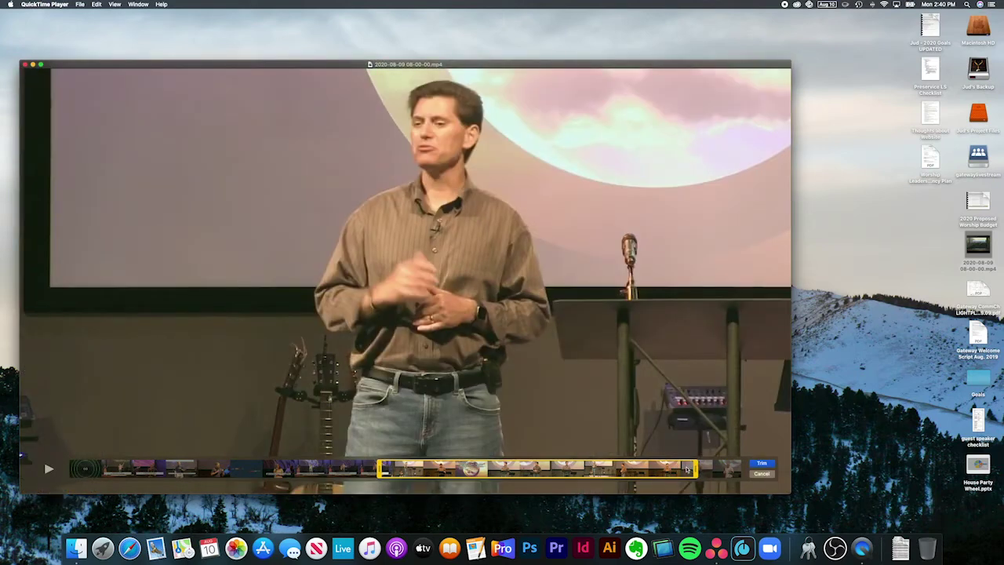
{"action": "key", "text": "space"}
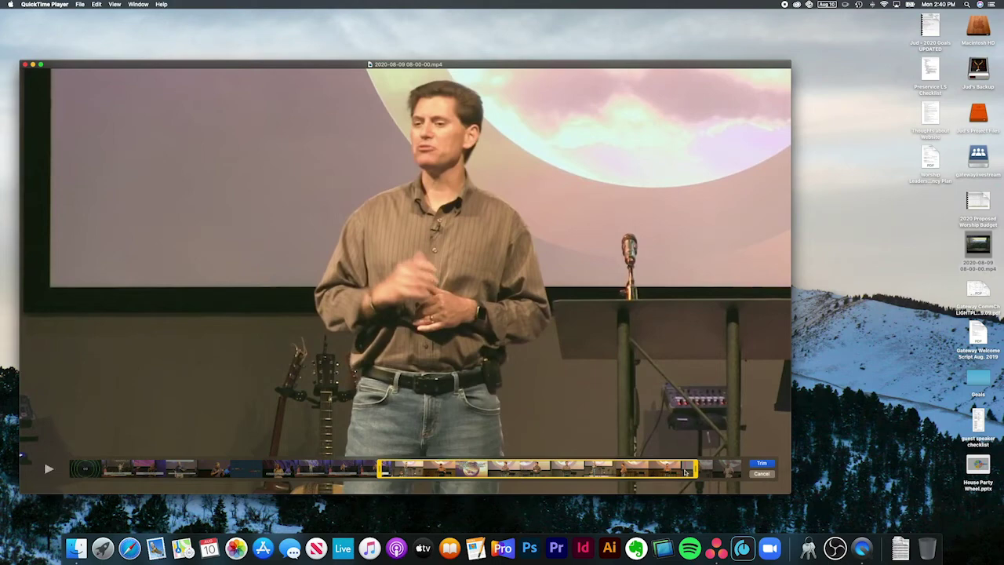
{"action": "left_click", "coordinate": [685, 469]}
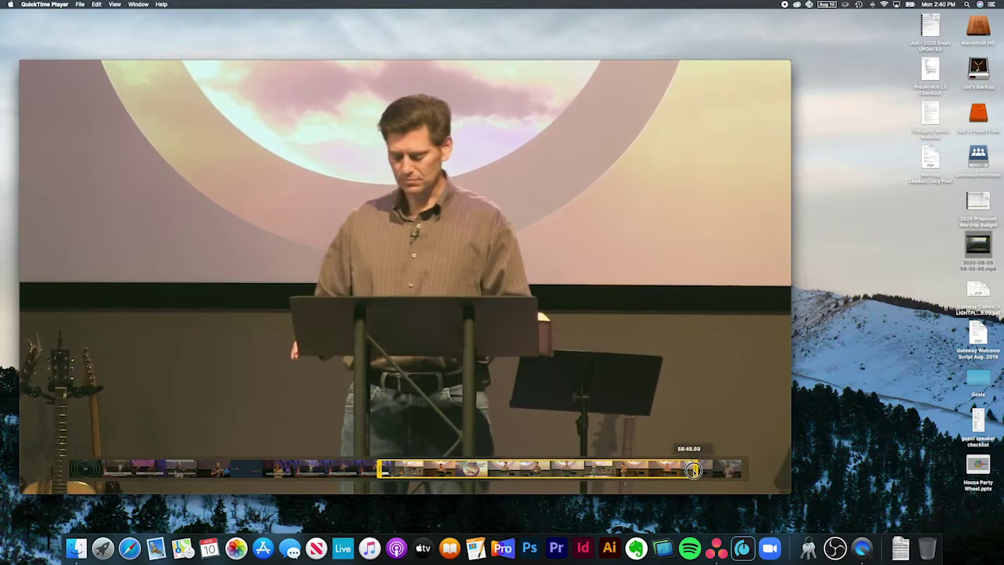
{"action": "left_click_drag", "start_coordinate": [694, 468], "coordinate": [695, 470]}
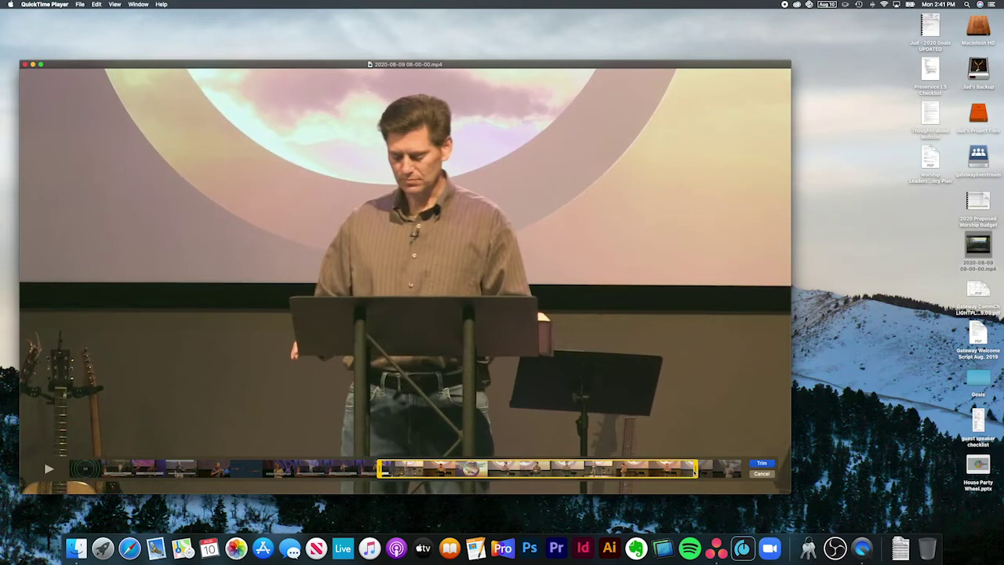
{"action": "left_click", "coordinate": [761, 464]}
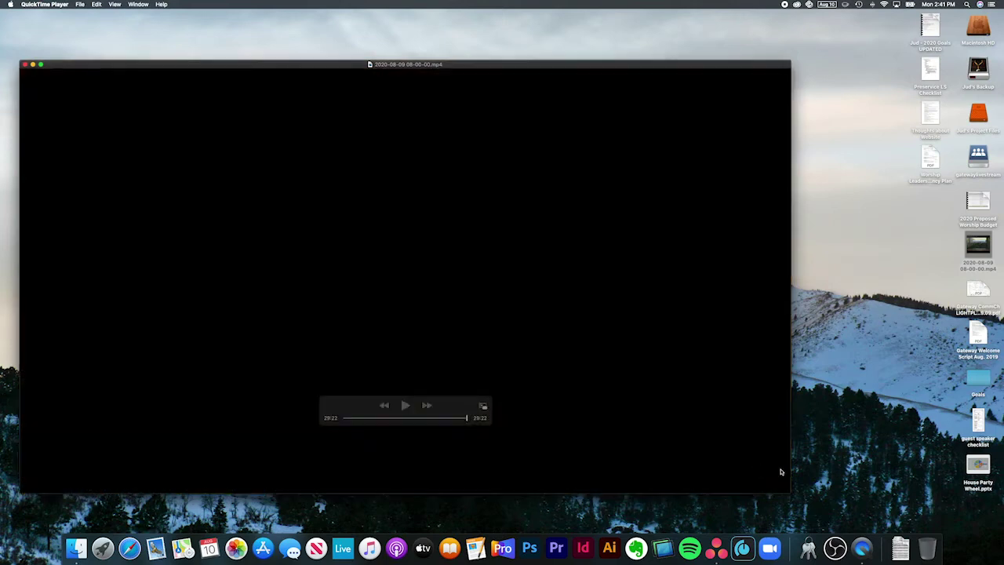
{"action": "mouse_move", "coordinate": [330, 336]}
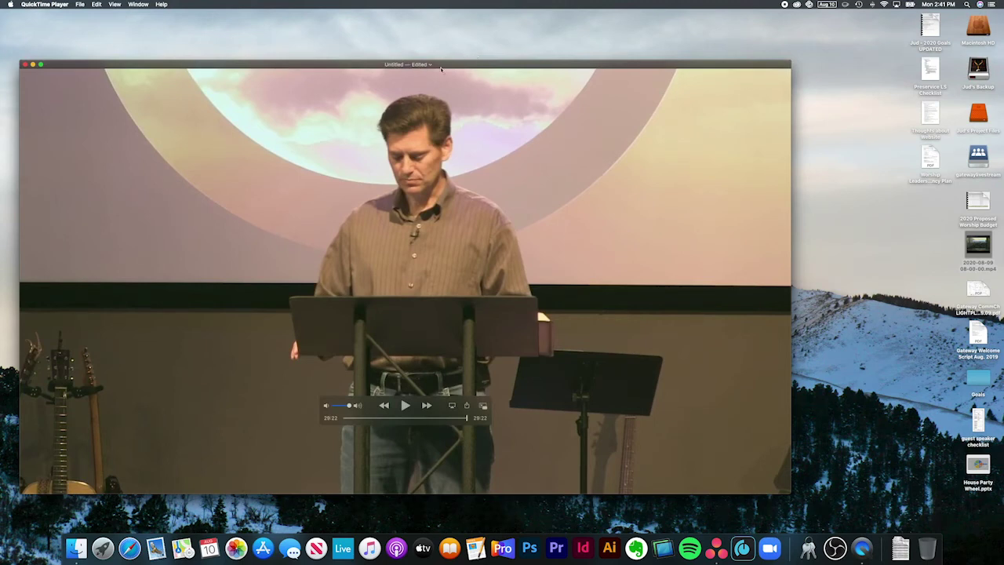
- Save the trimmed video to the Desktop as "080920 sermon"
{"action": "left_click", "coordinate": [80, 4]}
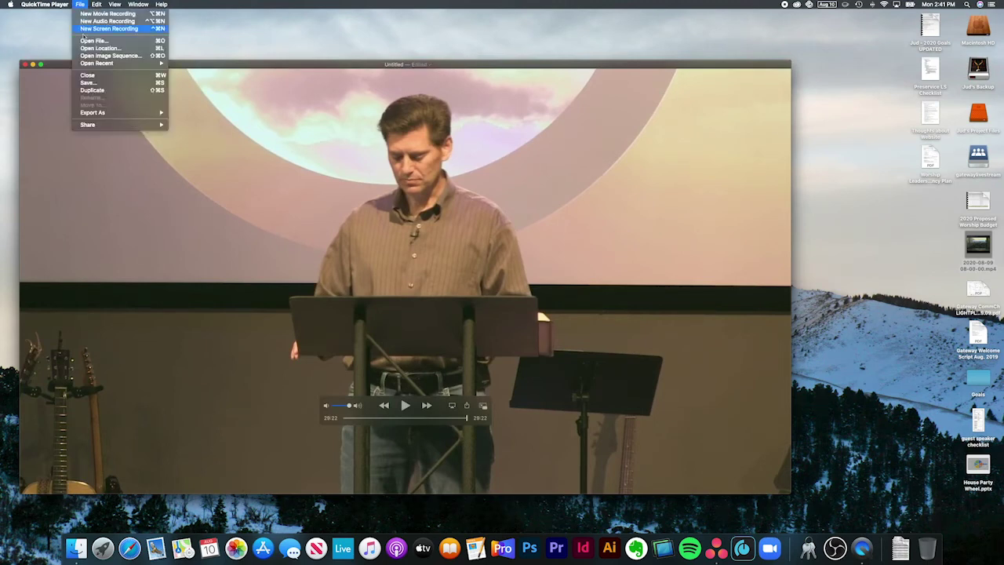
{"action": "left_click", "coordinate": [88, 82]}
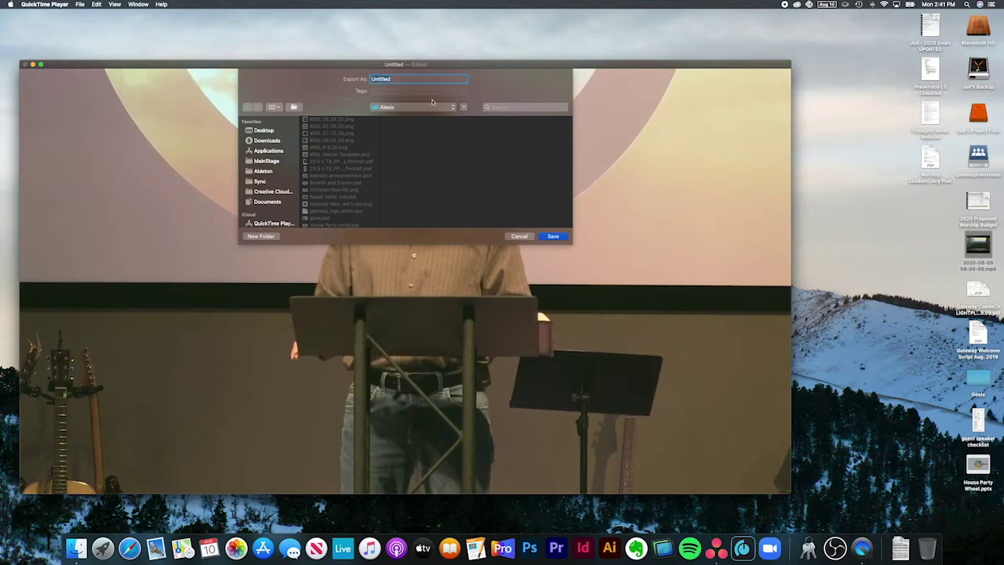
{"action": "type", "text": "0"}
{"action": "key", "text": "BackSpace"}
{"action": "type", "text": "0808"}
{"action": "type", "text": "20"}
{"action": "type", "text": " sermon"}
{"action": "left_click", "coordinate": [256, 133]}
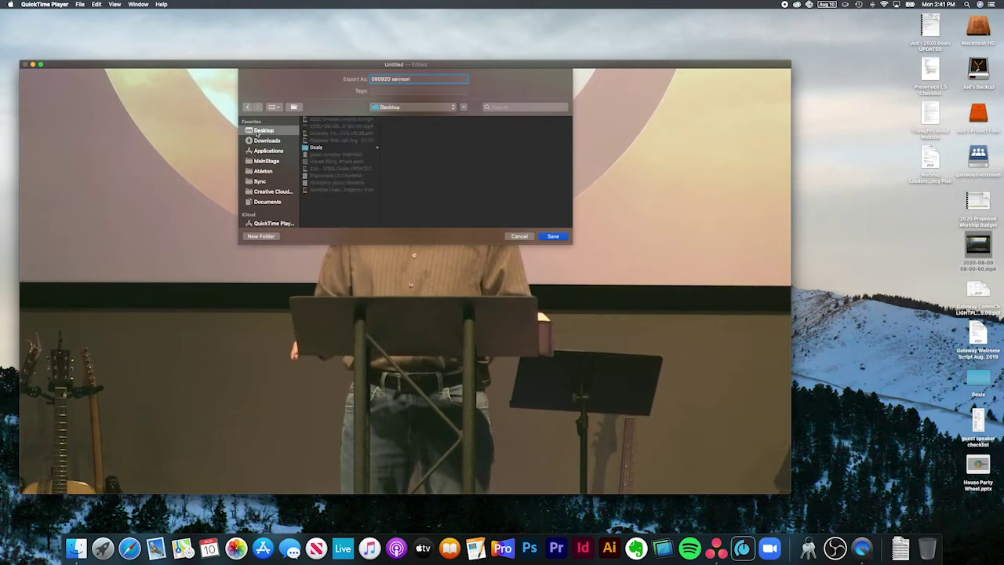
{"action": "left_click", "coordinate": [552, 236]}
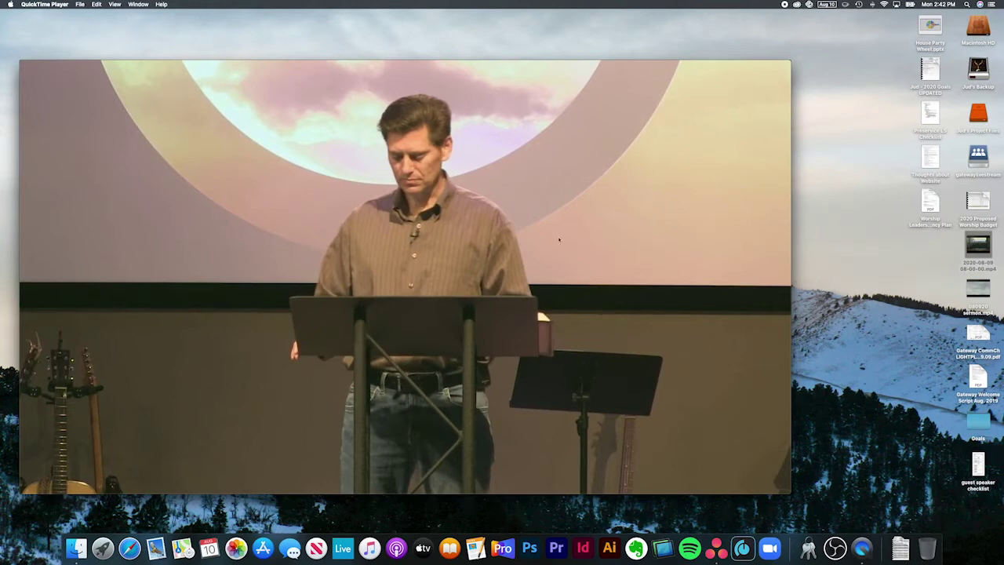
- Switch to Safari and open vimeo.com
{"action": "mouse_move", "coordinate": [548, 236]}
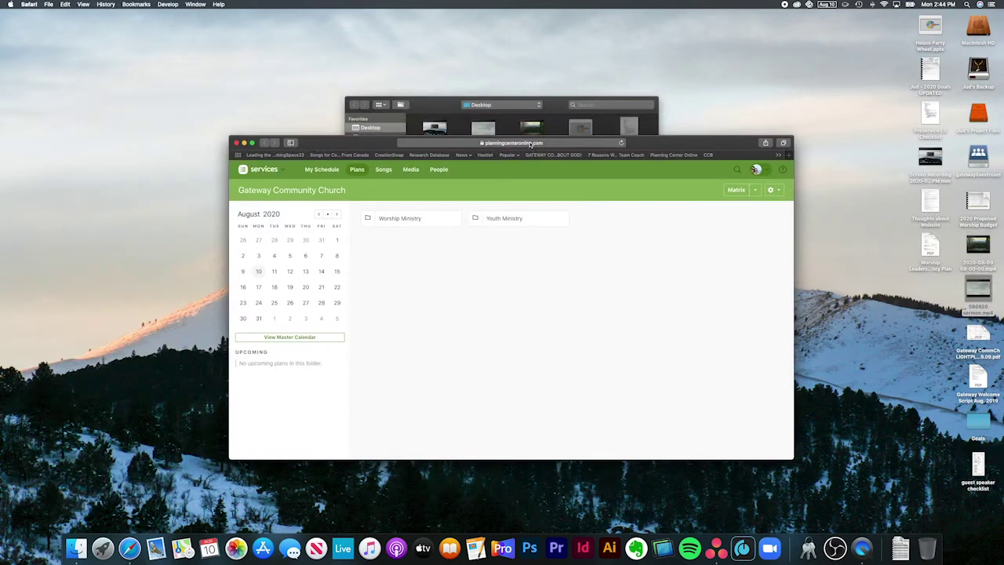
{"action": "left_click", "coordinate": [526, 143]}
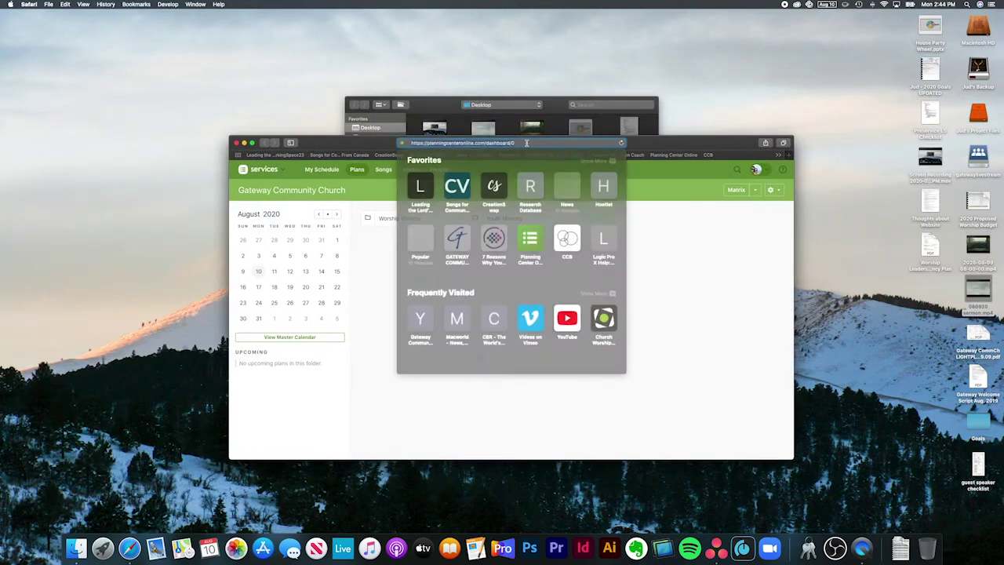
{"action": "type", "text": "vimeo.com"}
{"action": "key", "text": "Return"}
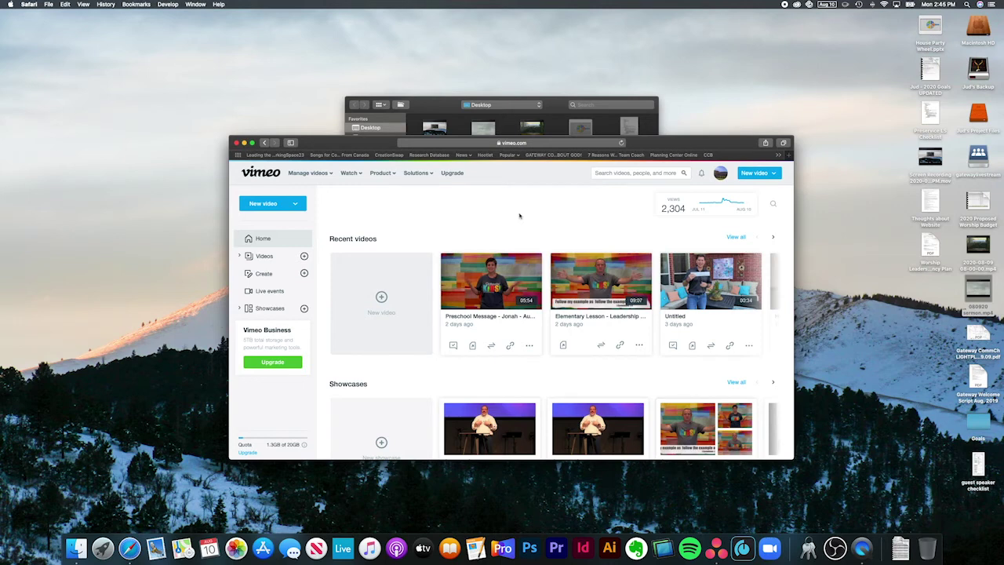
- Start a new video upload and add the file 080920 sermon.mp4 from the desktop
{"action": "left_click", "coordinate": [774, 174]}
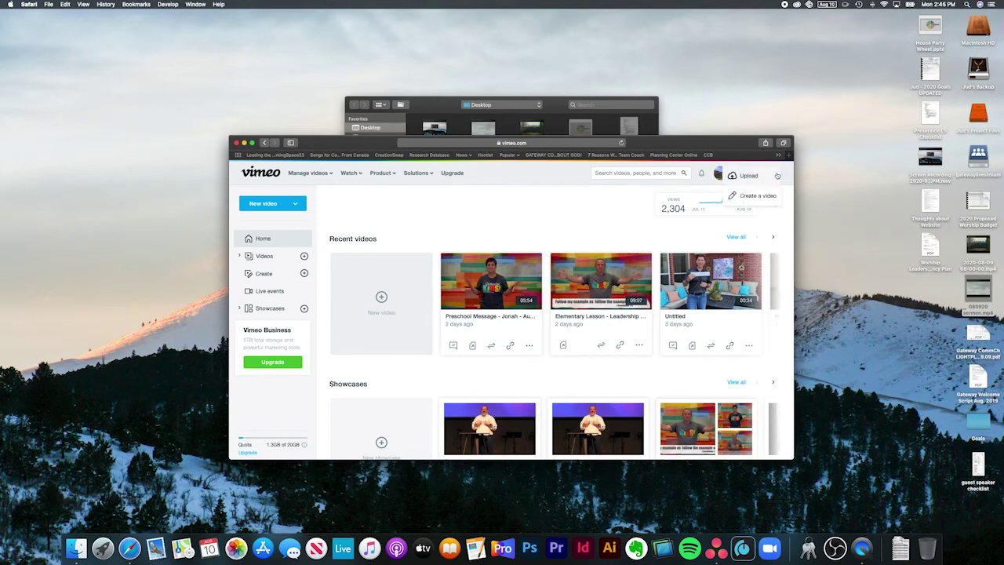
{"action": "left_click", "coordinate": [749, 177]}
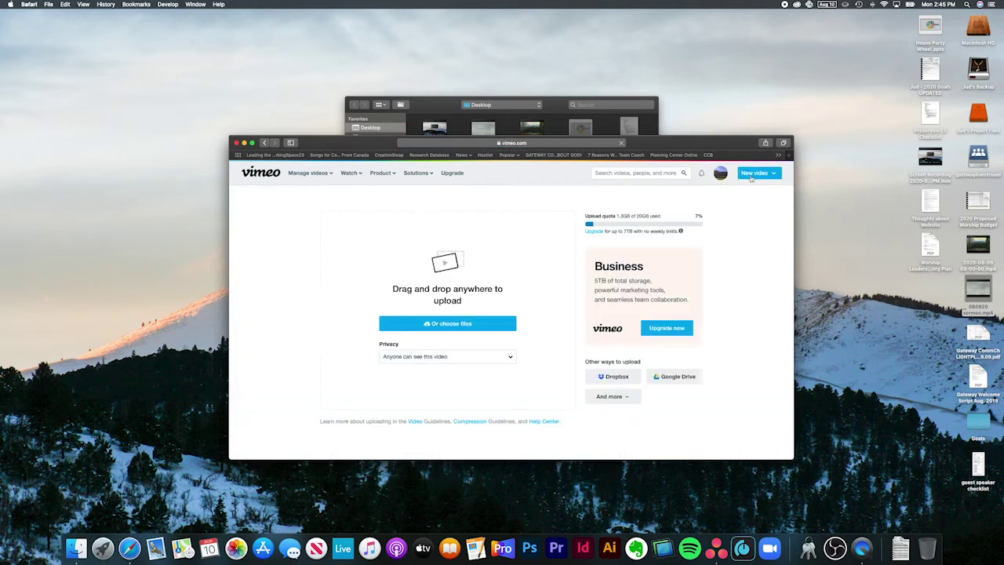
{"action": "left_click", "coordinate": [986, 291]}
{"action": "left_click_drag", "start_coordinate": [985, 291], "coordinate": [462, 284]}
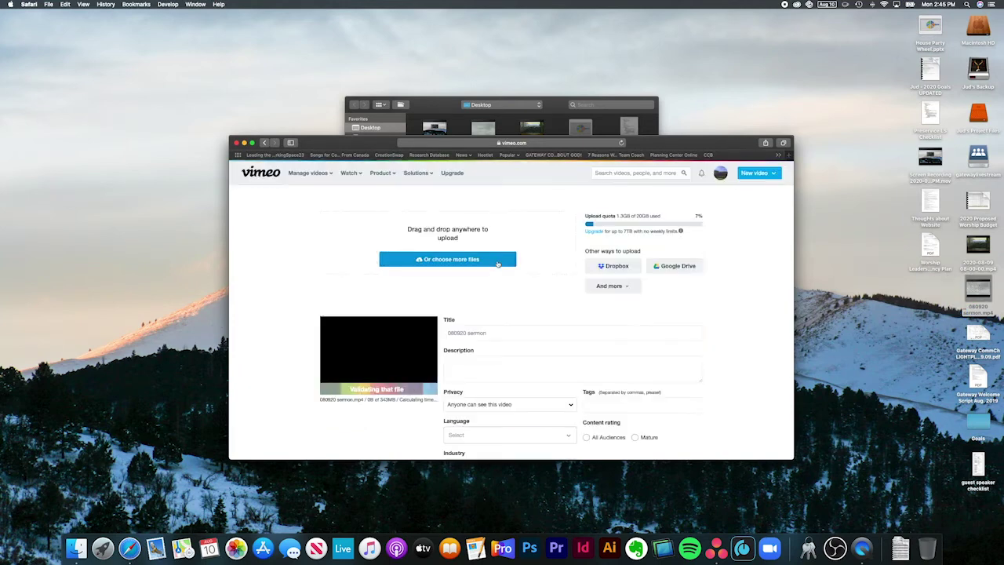
- Replace the video's title with "Rise: Hope for Today - Part 1"
{"action": "left_click", "coordinate": [465, 332]}
{"action": "triple_click", "coordinate": [465, 333]}
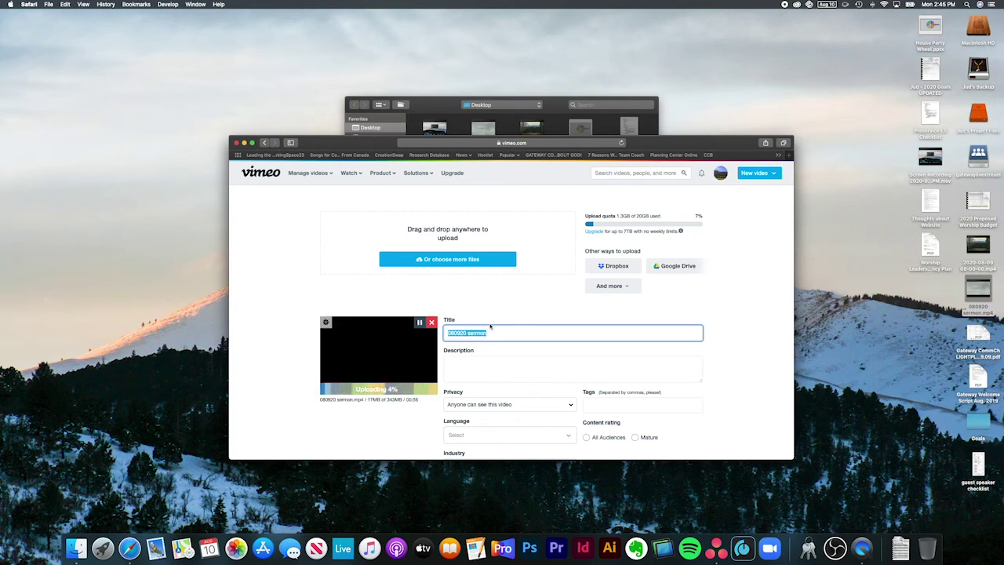
{"action": "type", "text": "Rise: Hop"}
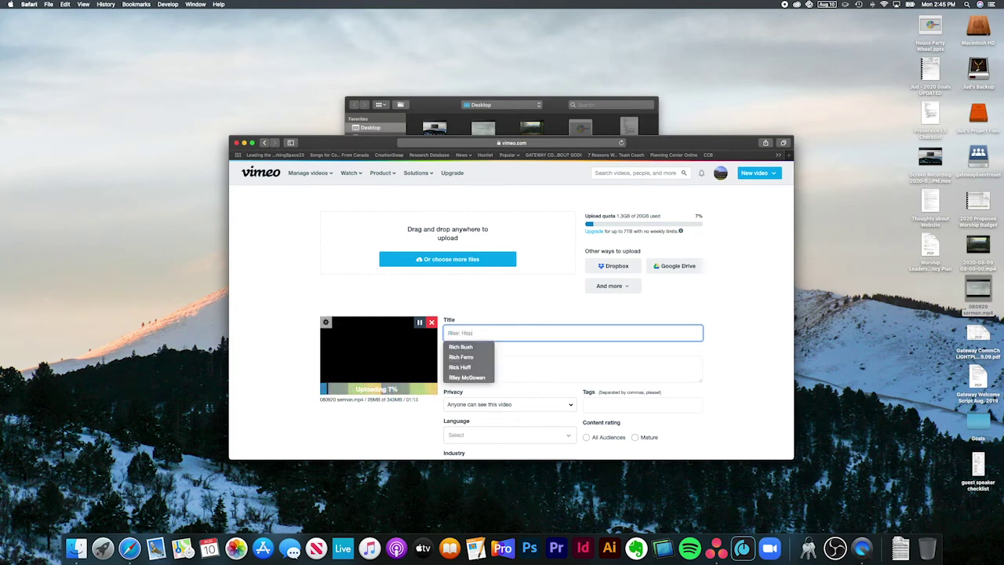
{"action": "type", "text": "e for toToday"}
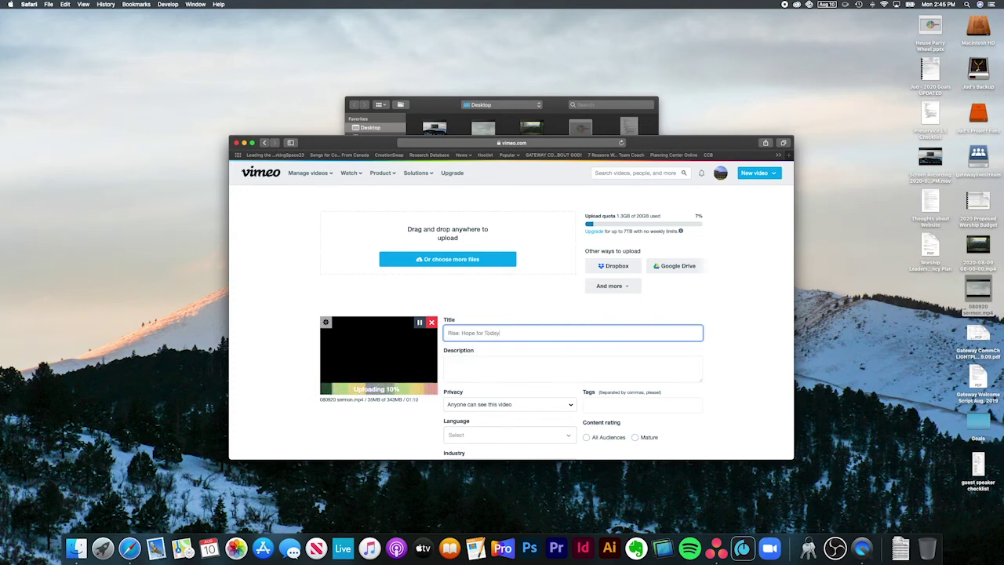
{"action": "type", "text": " - Part 1"}
- Enter a description saying that on Sunday, Aug. 9, the named pastor began our new series "Rise: Hope for Today."
{"action": "left_click", "coordinate": [472, 358]}
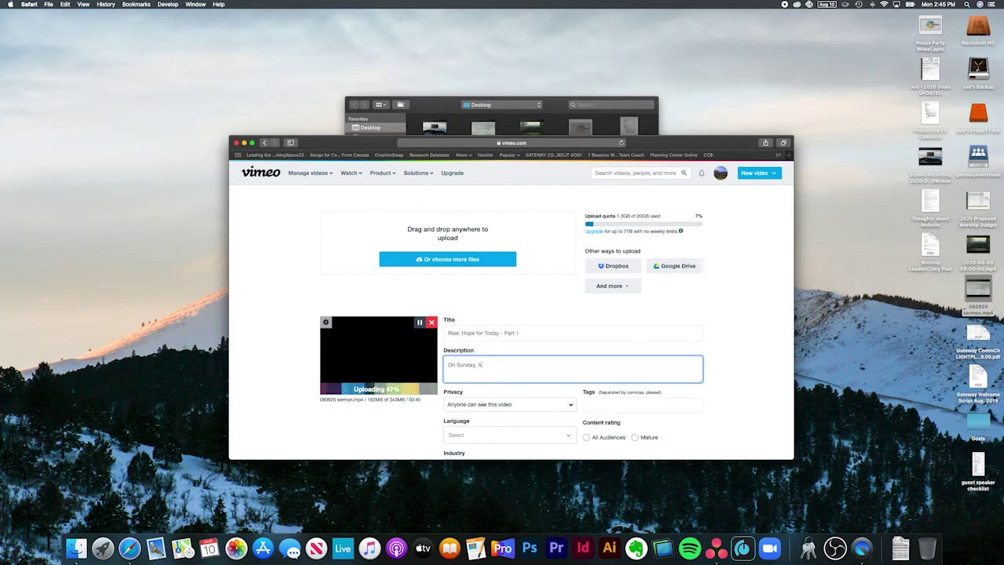
{"action": "type", "text": "ug. 9, Past"}
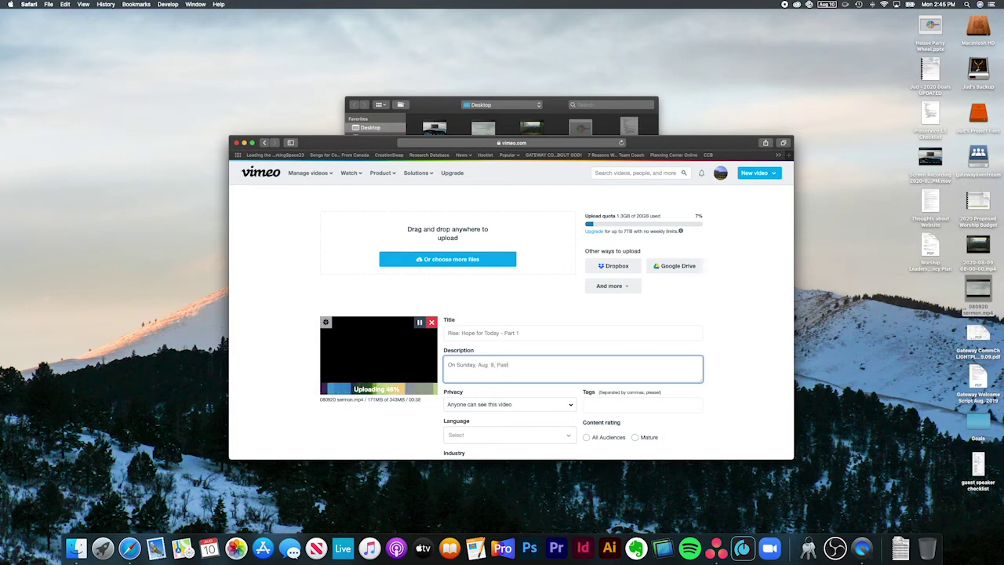
{"action": "type", "text": "or Blake began"}
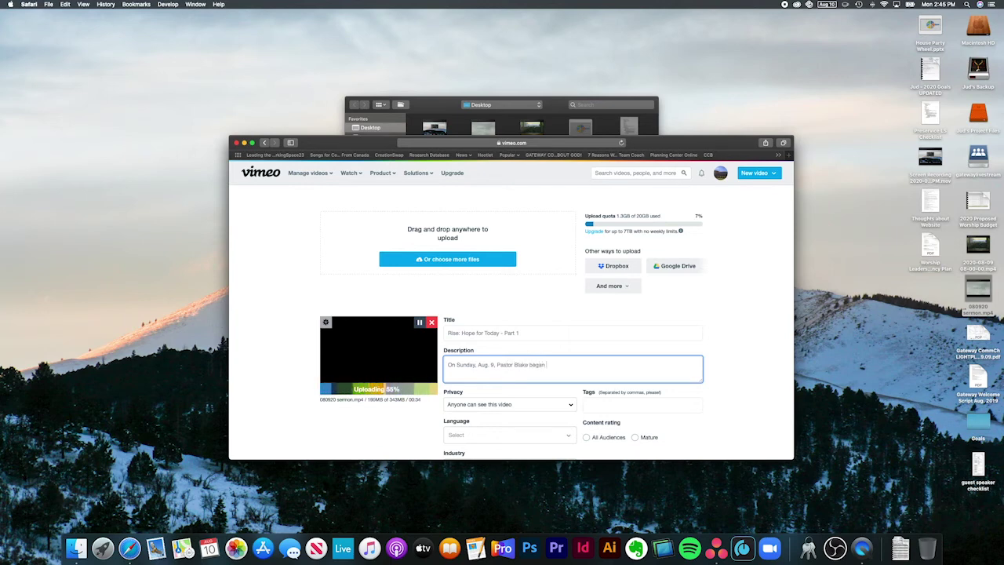
{"action": "type", "text": " our new series \"Rise:"}
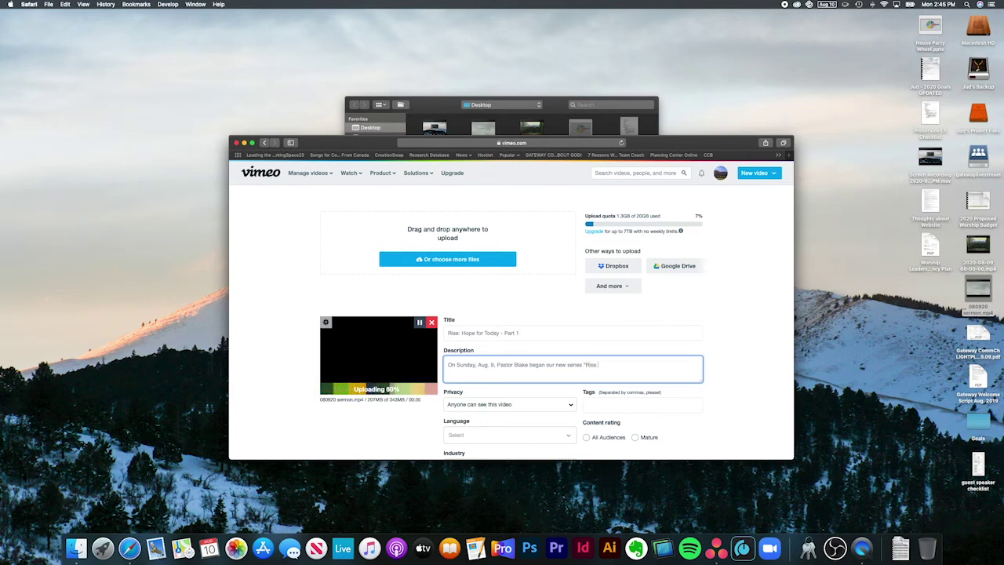
{"action": "type", "text": " Hope for Today.\""}
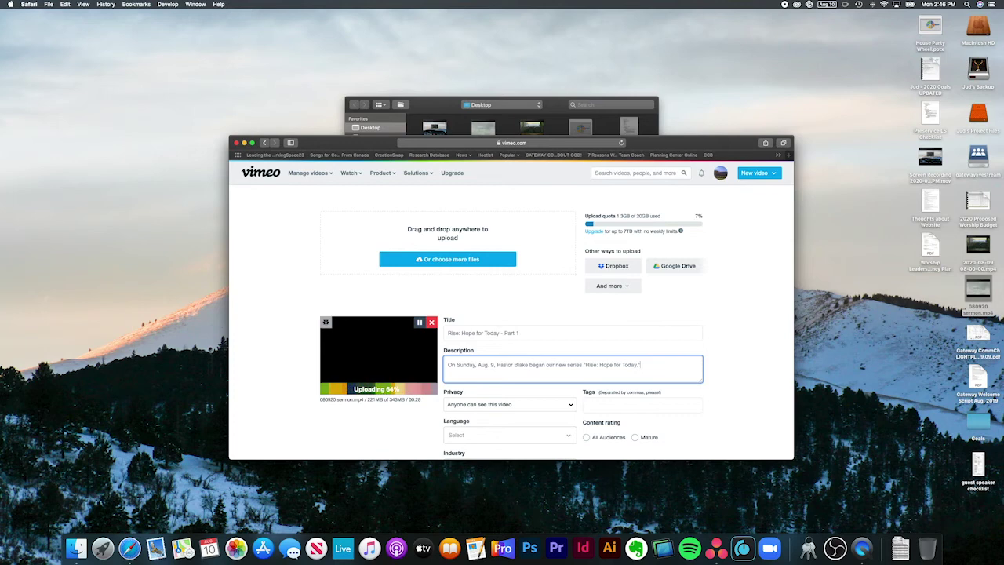
{"action": "key", "text": "super+a"}
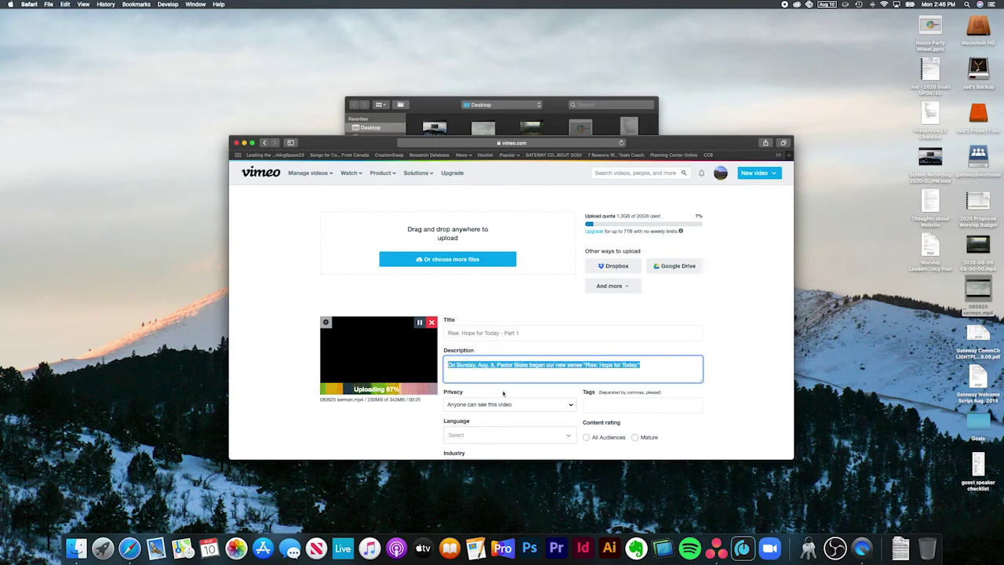
{"action": "left_click", "coordinate": [722, 372]}
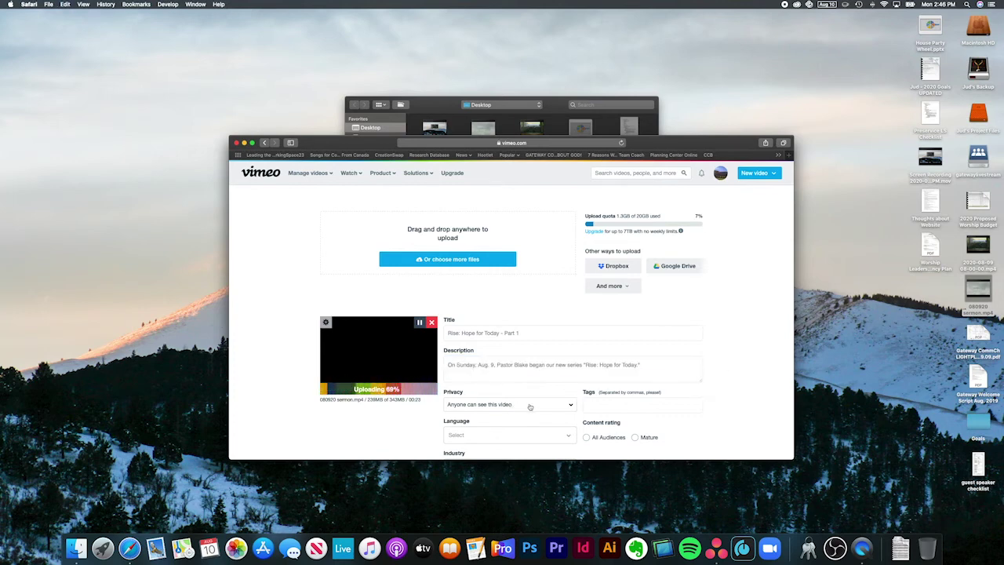
- Set the video's language to English (United States)
{"action": "scroll", "coordinate": [529, 406], "scroll_direction": "down", "scroll_amount": 5}
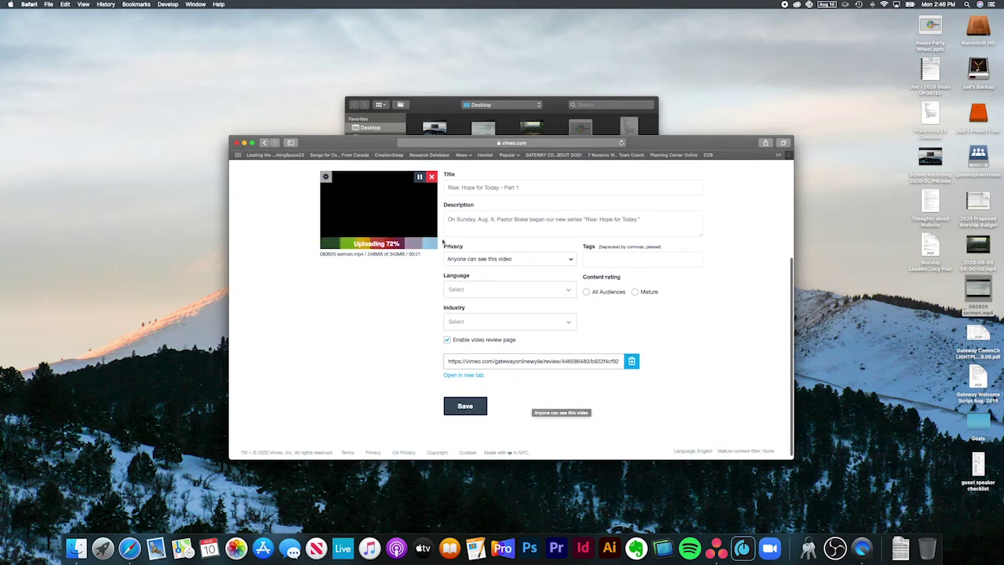
{"action": "left_click", "coordinate": [518, 290]}
{"action": "type", "text": "english"}
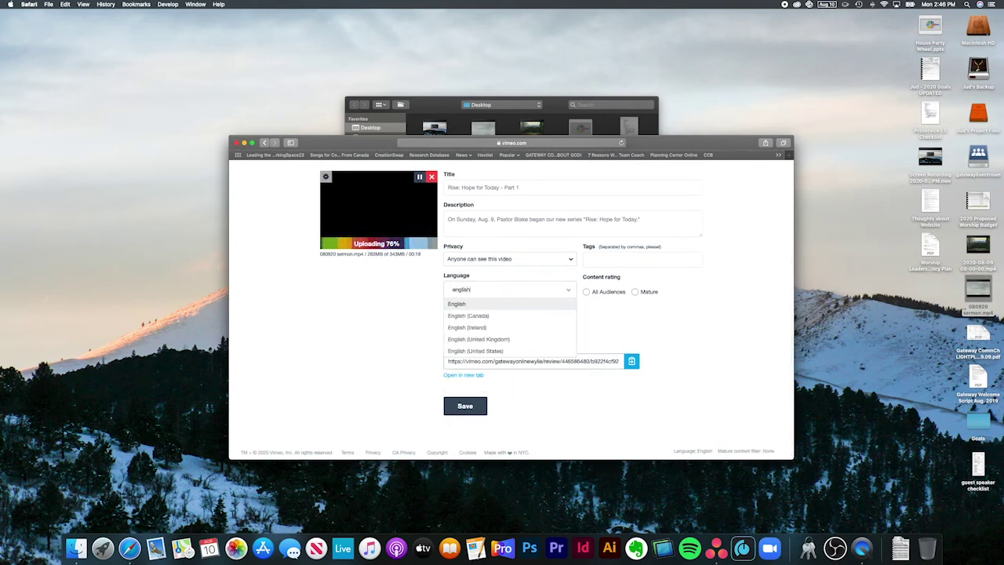
{"action": "left_click", "coordinate": [491, 350]}
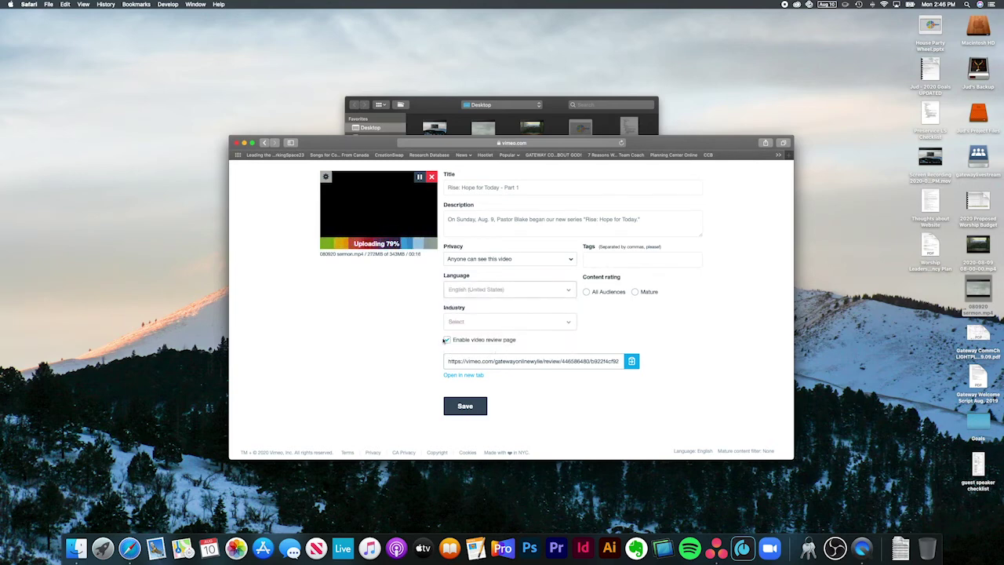
- Set the video's industry to Religious institution and disable the video review page
{"action": "left_click", "coordinate": [502, 322]}
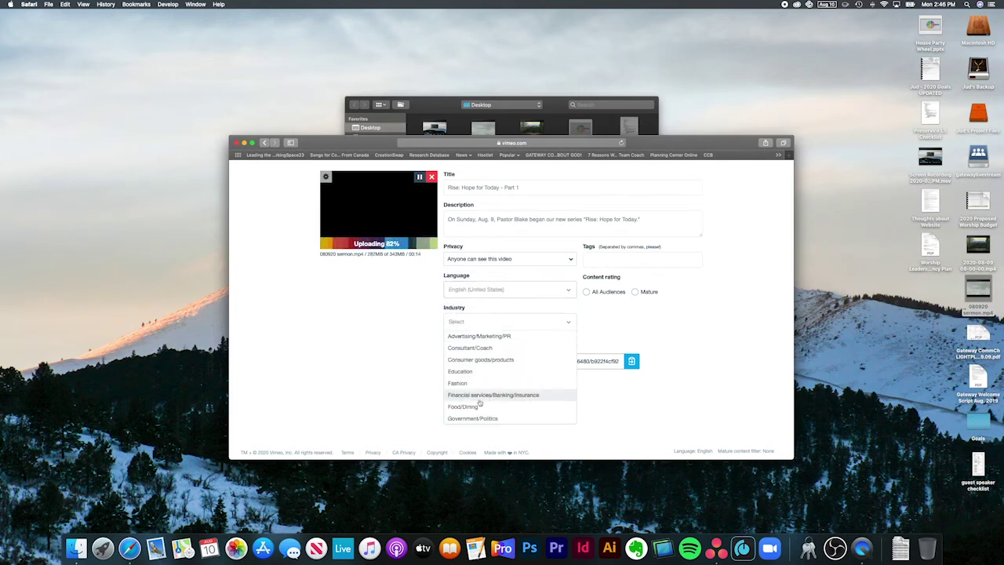
{"action": "scroll", "coordinate": [495, 365], "scroll_direction": "down", "scroll_amount": 3}
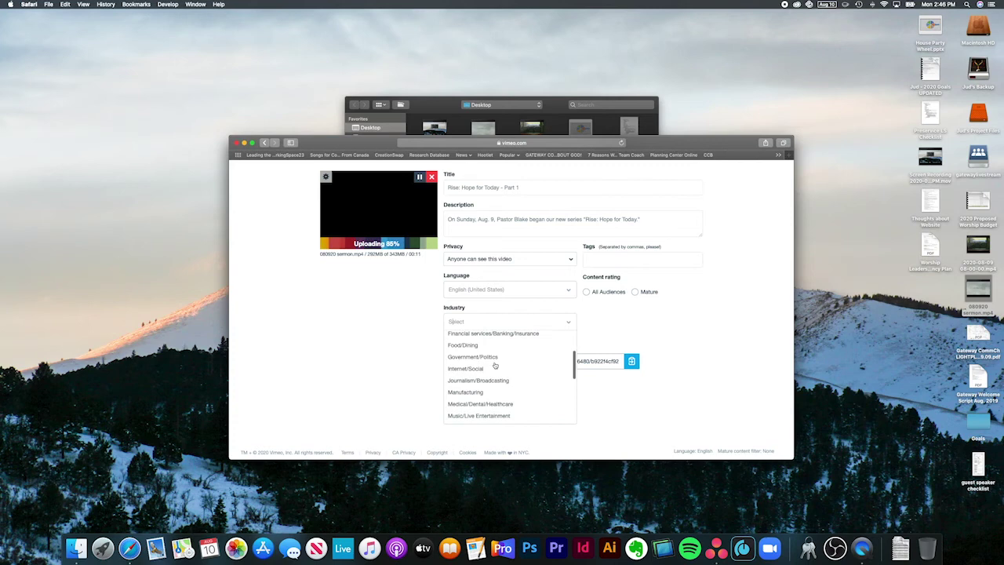
{"action": "scroll", "coordinate": [494, 365], "scroll_direction": "down", "scroll_amount": 4}
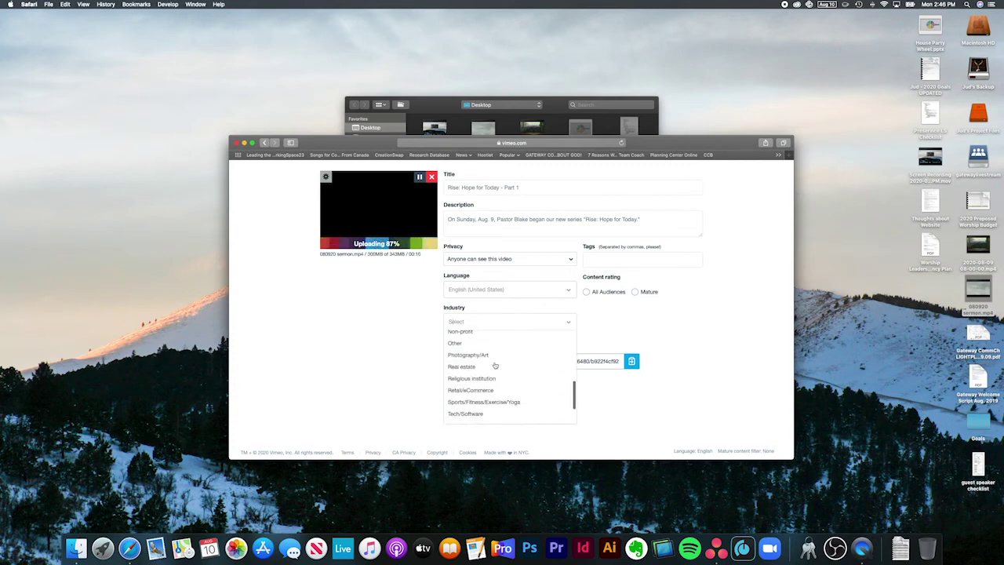
{"action": "left_click", "coordinate": [492, 378]}
{"action": "scroll", "coordinate": [380, 369], "scroll_direction": "up", "scroll_amount": 1}
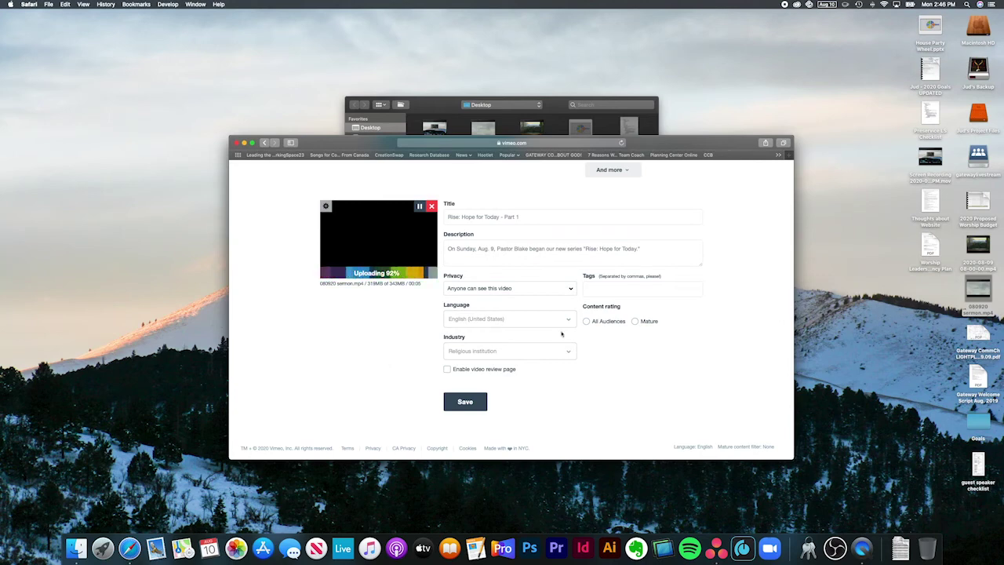
- Set the content rating to All Audiences and save the upload details
{"action": "left_click", "coordinate": [585, 321]}
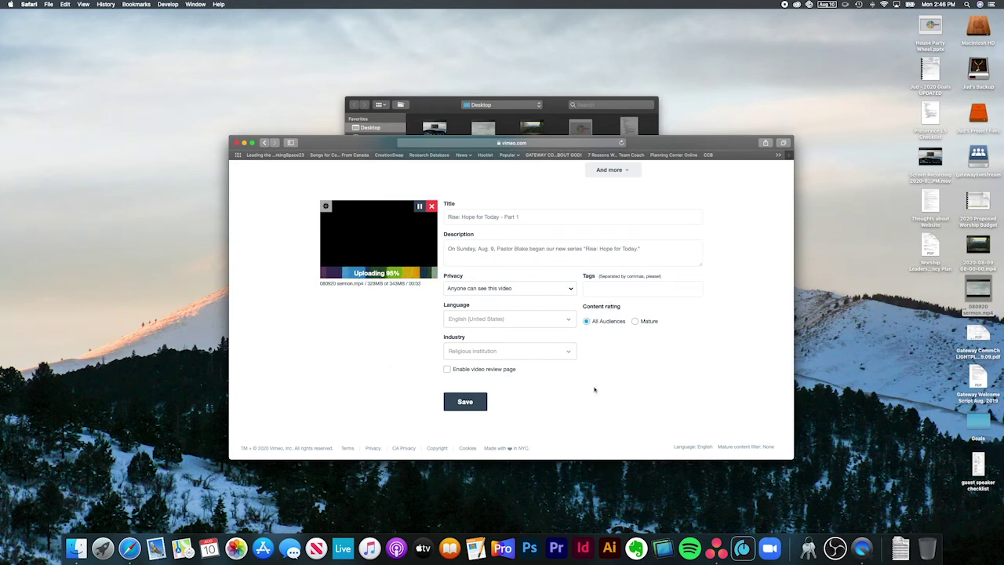
{"action": "left_click", "coordinate": [465, 402]}
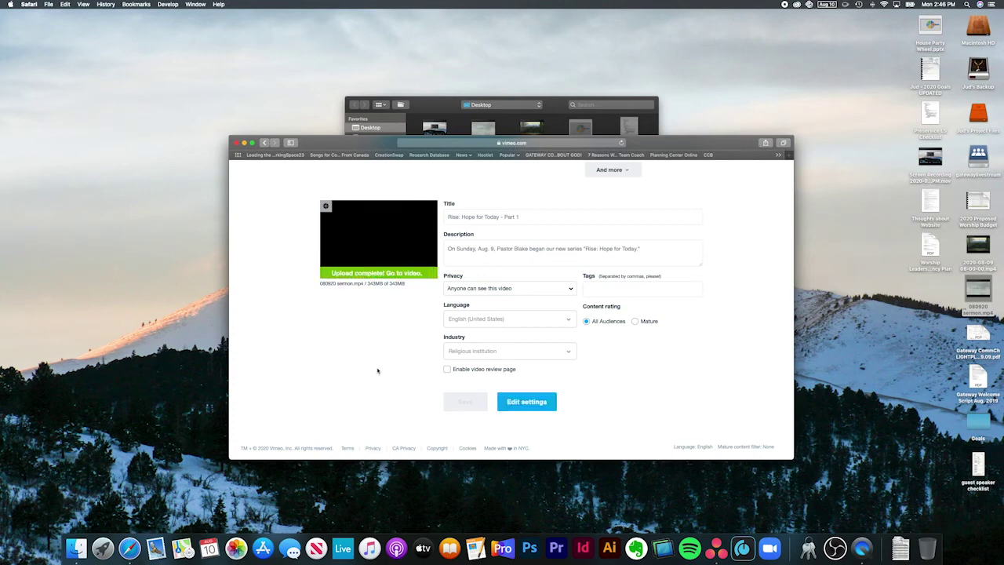
- Open the uploaded video's settings, add it to the Sermons showcase in its collections, and save the change
{"action": "left_click", "coordinate": [540, 403]}
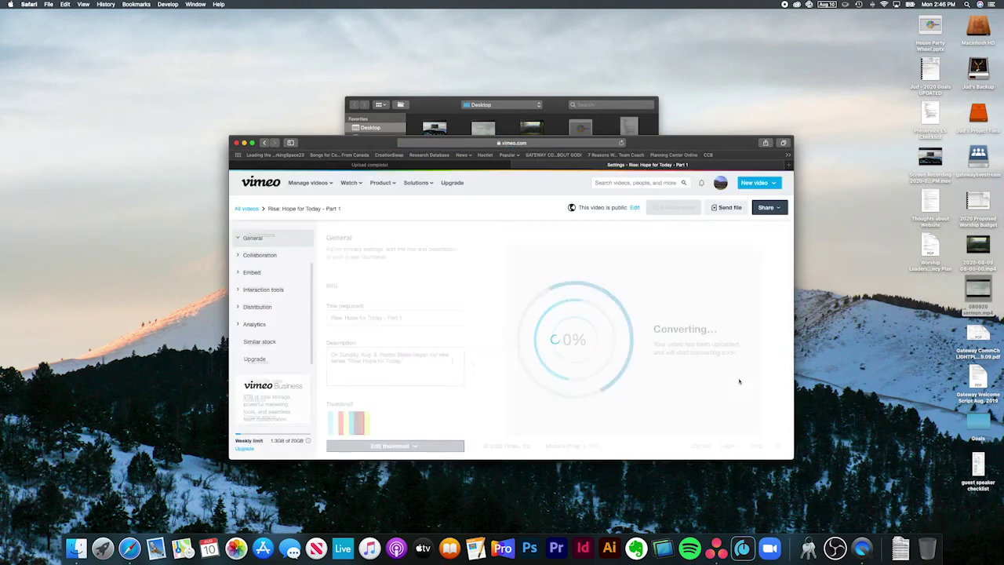
{"action": "scroll", "coordinate": [470, 362], "scroll_direction": "down", "scroll_amount": 4}
{"action": "scroll", "coordinate": [474, 361], "scroll_direction": "down", "scroll_amount": 6}
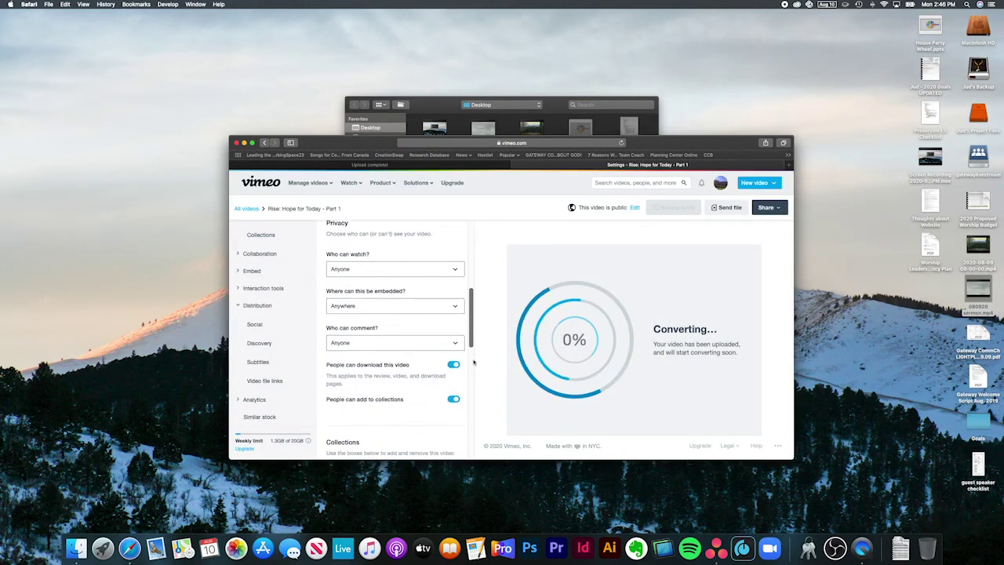
{"action": "scroll", "coordinate": [473, 362], "scroll_direction": "down", "scroll_amount": 3}
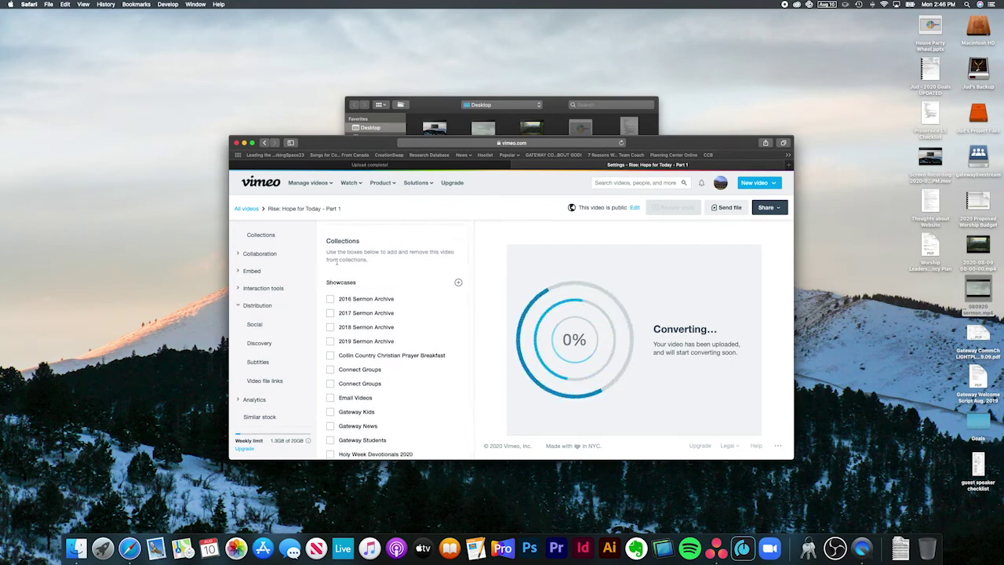
{"action": "scroll", "coordinate": [380, 362], "scroll_direction": "down", "scroll_amount": 1}
{"action": "scroll", "coordinate": [380, 362], "scroll_direction": "down", "scroll_amount": 3}
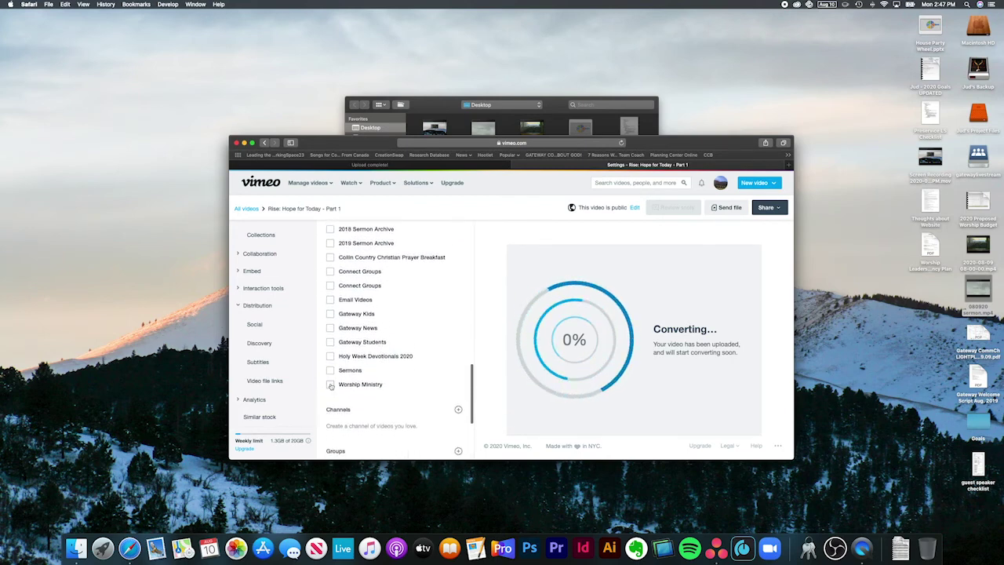
{"action": "left_click", "coordinate": [330, 369]}
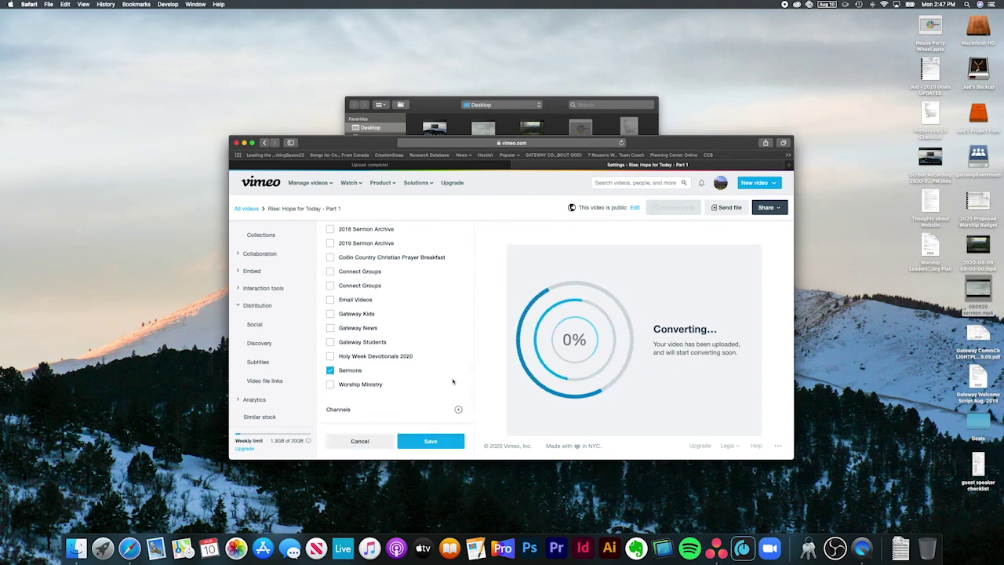
{"action": "scroll", "coordinate": [432, 376], "scroll_direction": "down", "scroll_amount": 3}
{"action": "scroll", "coordinate": [432, 377], "scroll_direction": "down", "scroll_amount": 2}
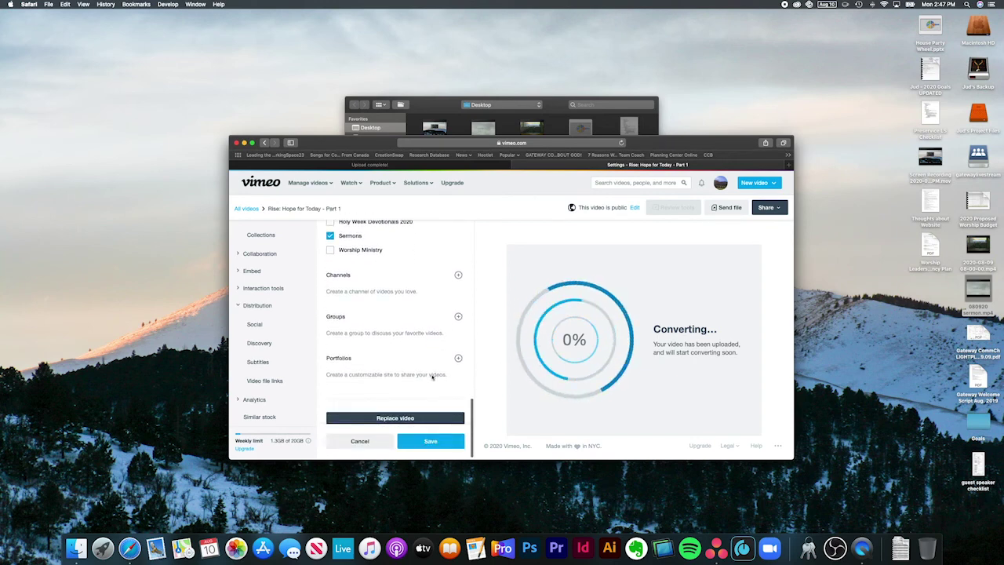
{"action": "left_click", "coordinate": [428, 442]}
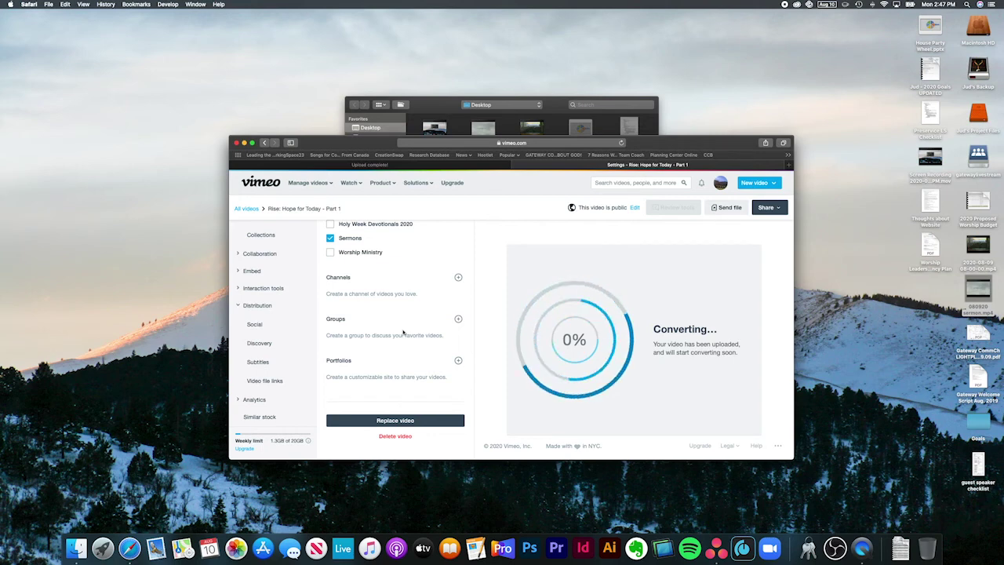
- Review the video's general settings, including its title, description, thumbnail, privacy options and showcase selection
{"action": "scroll", "coordinate": [436, 253], "scroll_direction": "up", "scroll_amount": 15}
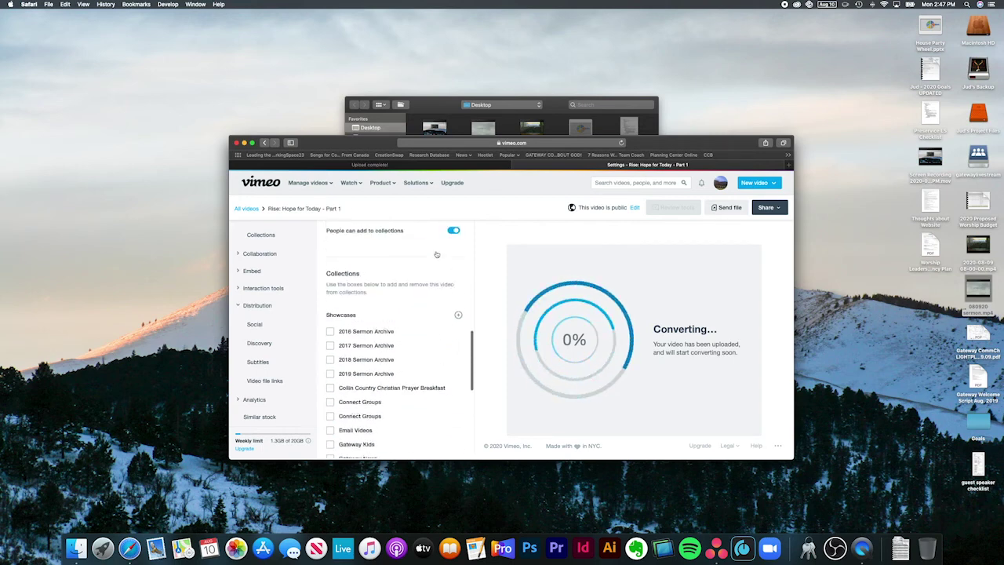
{"action": "scroll", "coordinate": [440, 266], "scroll_direction": "up", "scroll_amount": 1}
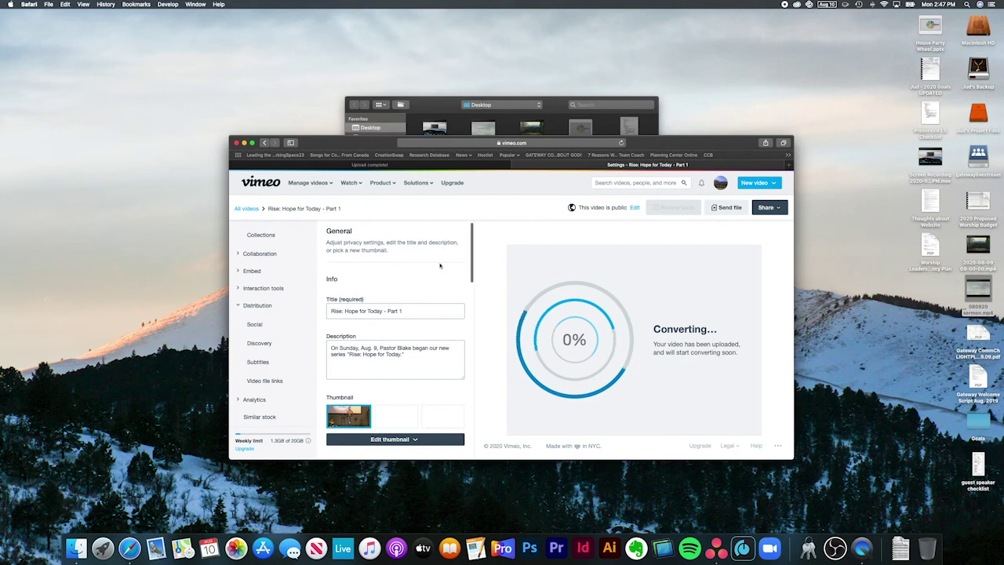
{"action": "scroll", "coordinate": [440, 265], "scroll_direction": "down", "scroll_amount": 10}
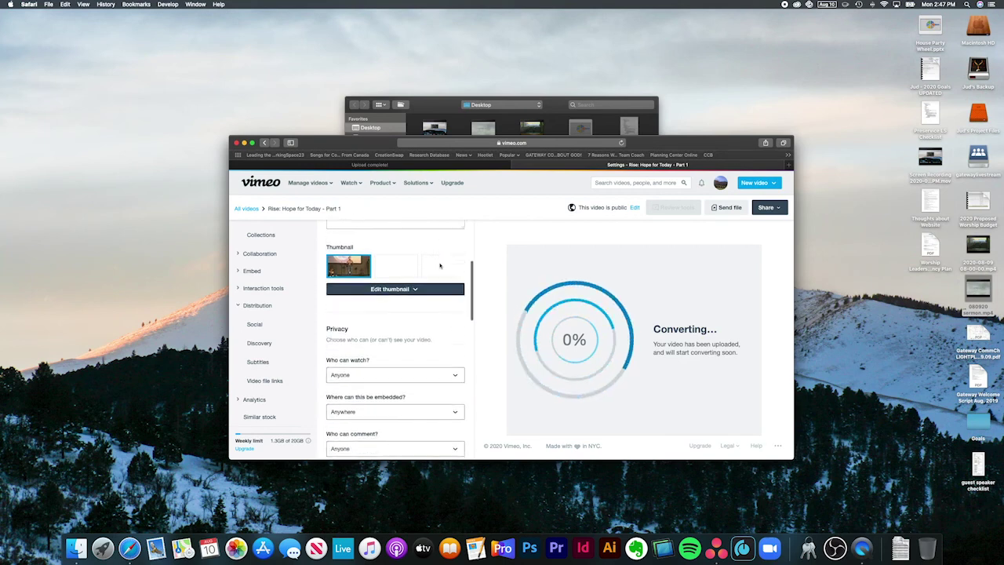
{"action": "scroll", "coordinate": [440, 266], "scroll_direction": "down", "scroll_amount": 10}
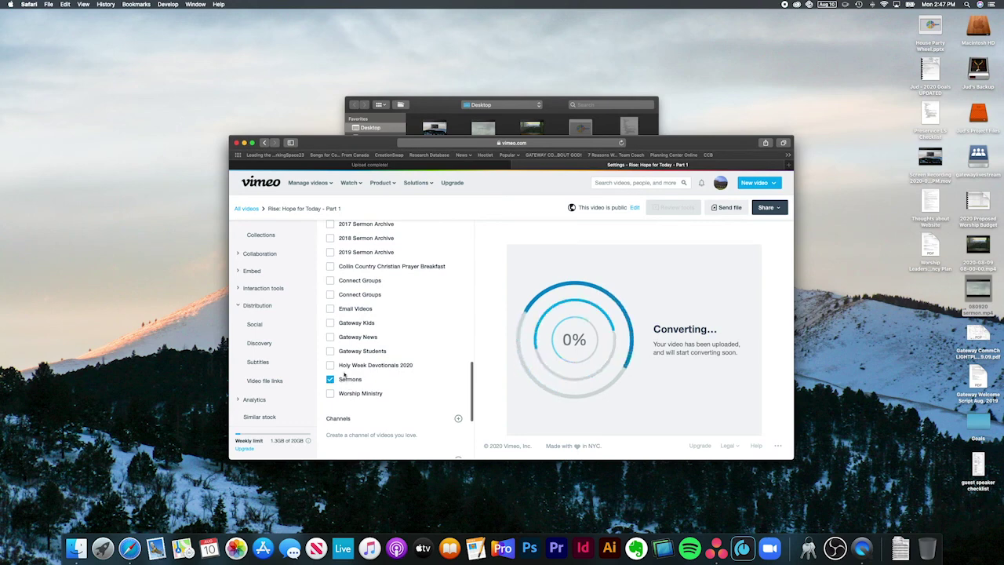
{"action": "scroll", "coordinate": [403, 345], "scroll_direction": "up", "scroll_amount": 2}
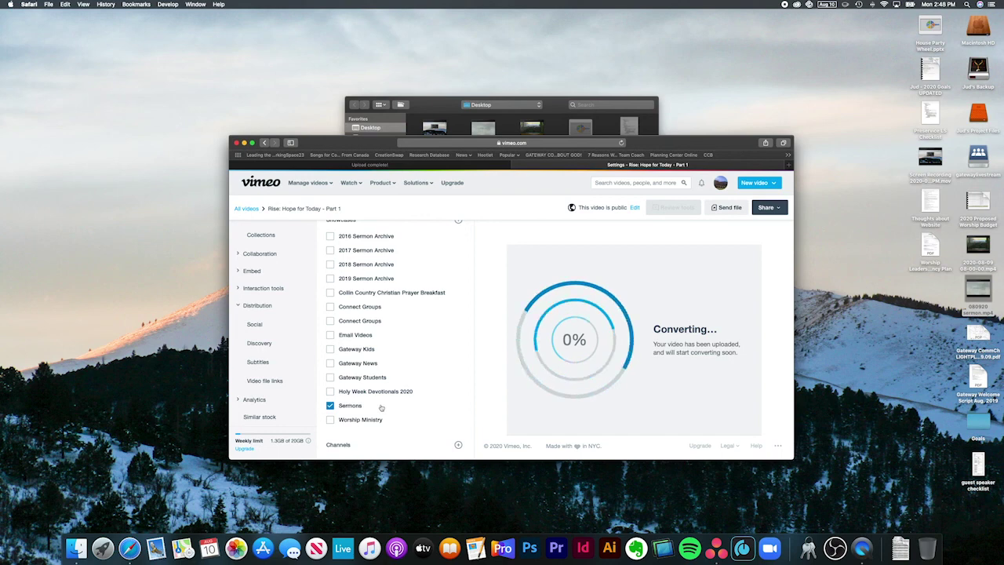
- Open the church website's video sermons page, gatewayonline.org/video-sermons.html, in a new browser tab
{"action": "key", "text": "super+t"}
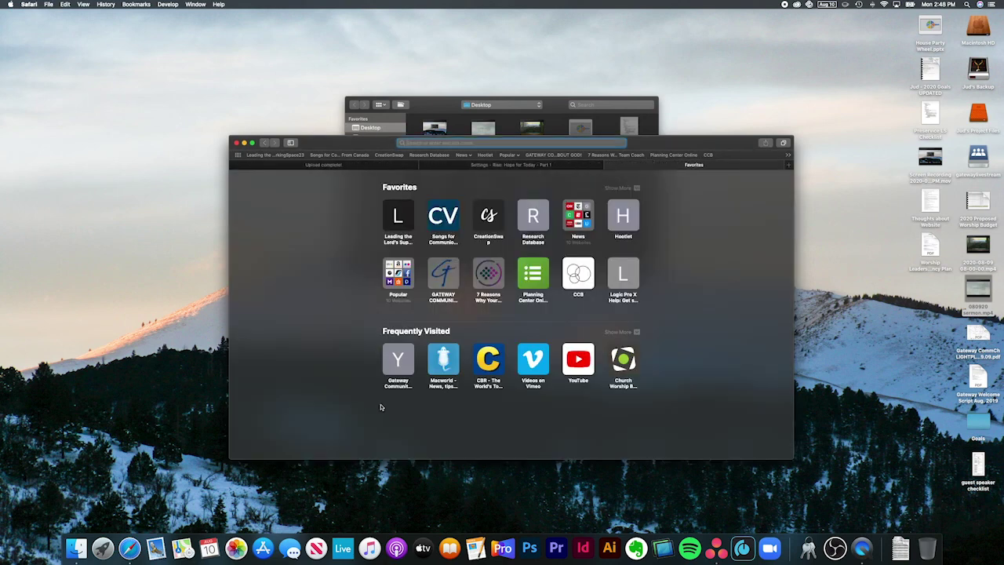
{"action": "type", "text": "gatewayonline.org/video-sermons.html"}
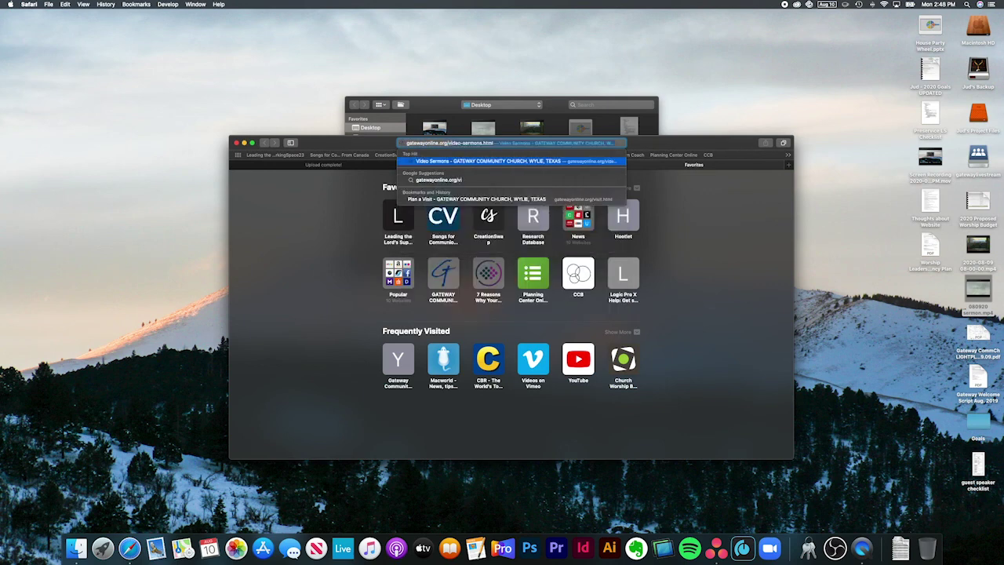
{"action": "key", "text": "Return"}
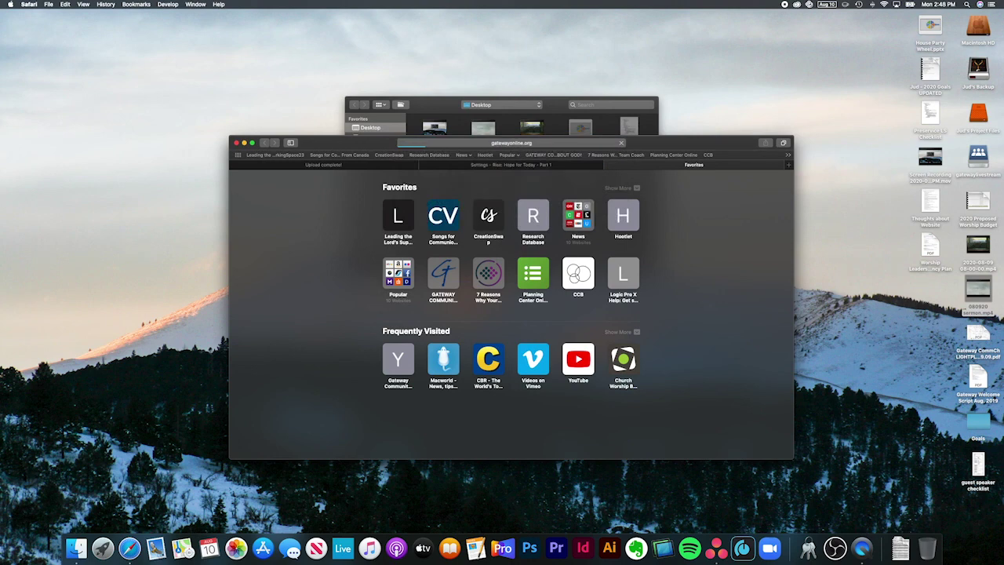